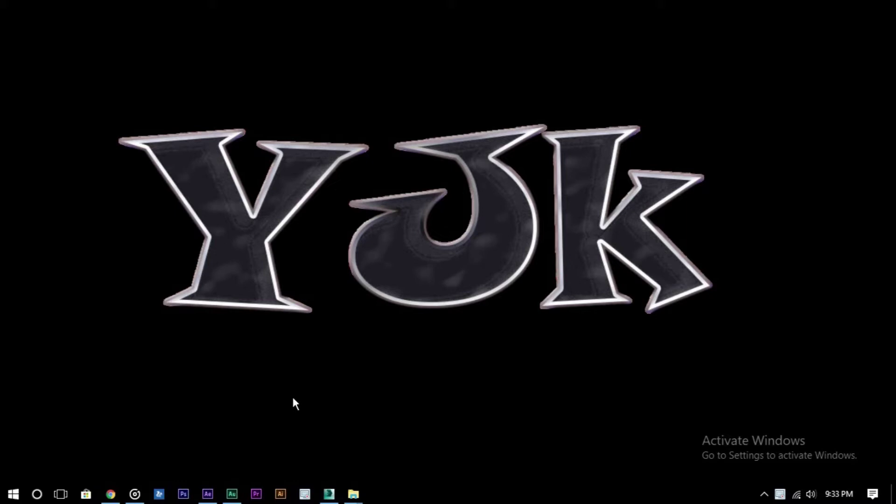
Switch to After Effects and preview the first two seconds of the pixel polly 1 composition
{"action": "mouse_move", "coordinate": [209, 496]}
{"action": "left_click", "coordinate": [214, 494]}
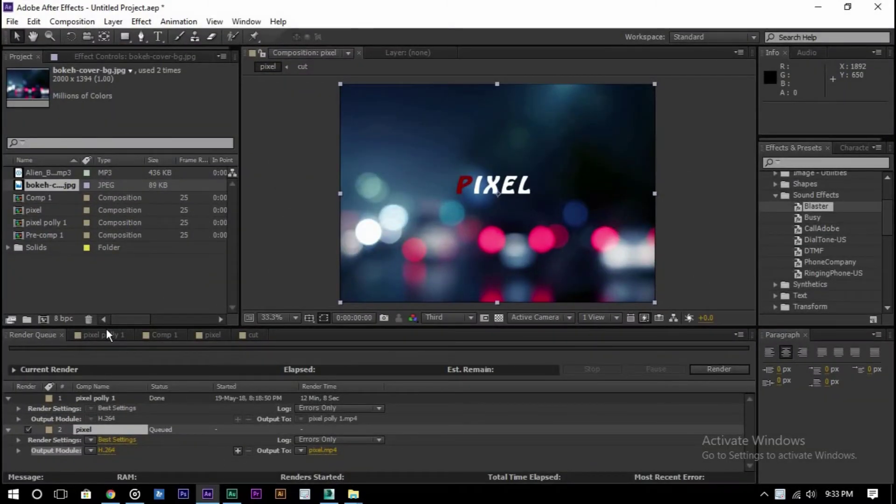
{"action": "left_click", "coordinate": [94, 336]}
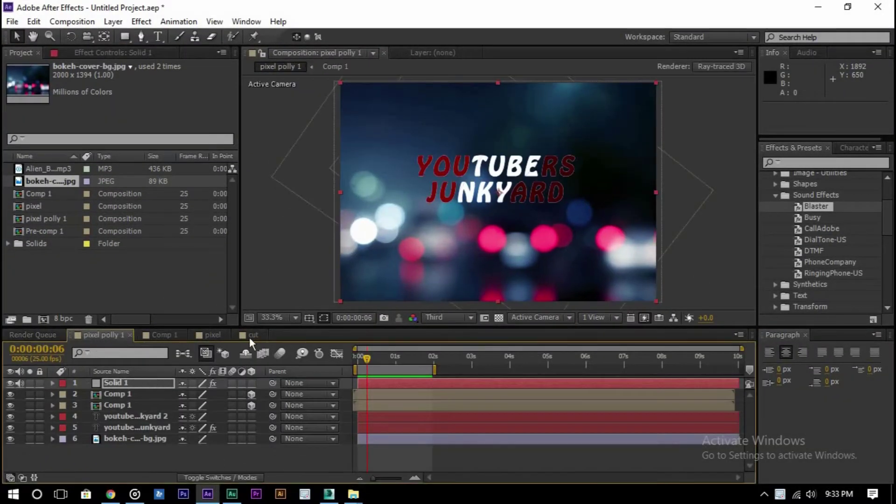
{"action": "left_click_drag", "start_coordinate": [368, 359], "coordinate": [387, 366]}
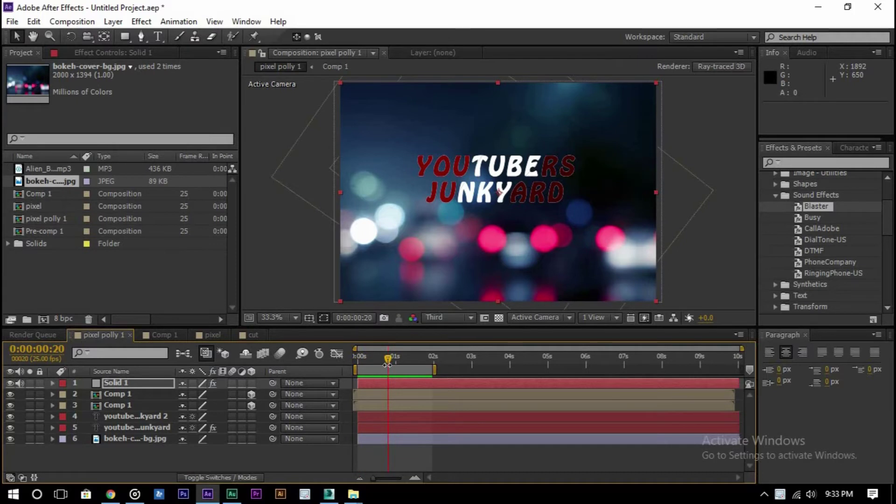
{"action": "left_click_drag", "start_coordinate": [388, 364], "coordinate": [422, 363]}
{"action": "key", "text": "space"}
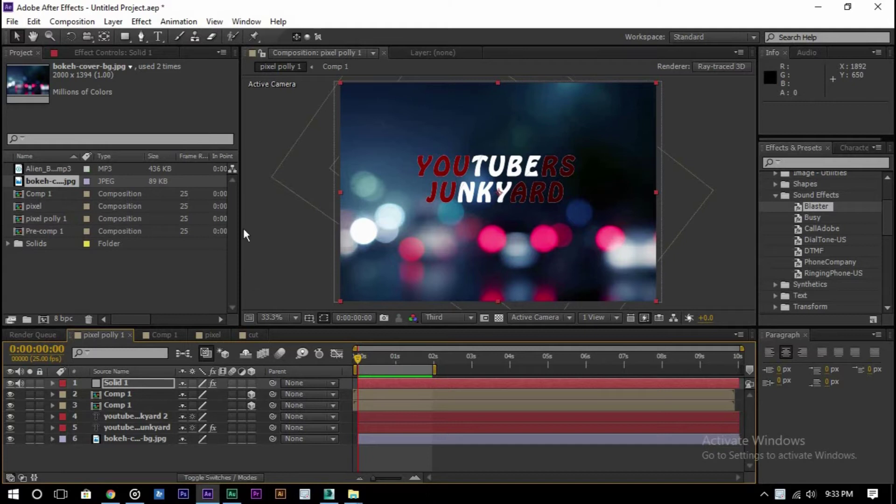
Start a new project without saving the changes to the current one
{"action": "left_click", "coordinate": [12, 22]}
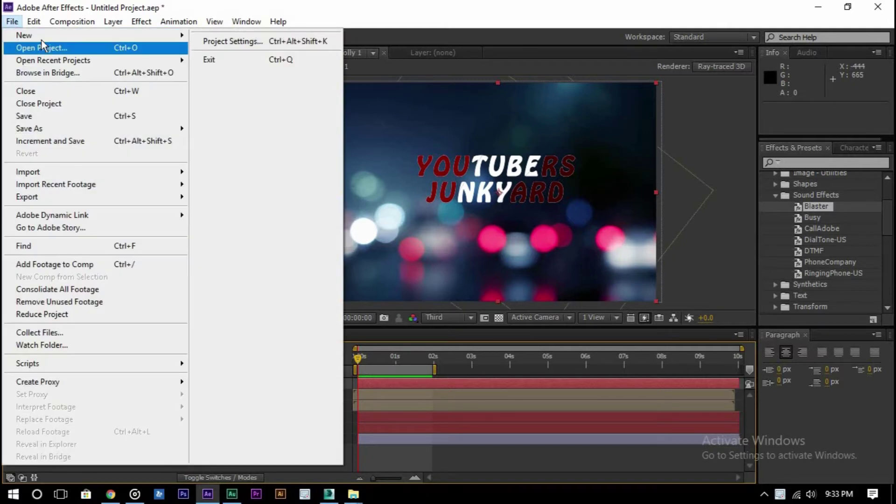
{"action": "left_click", "coordinate": [229, 36]}
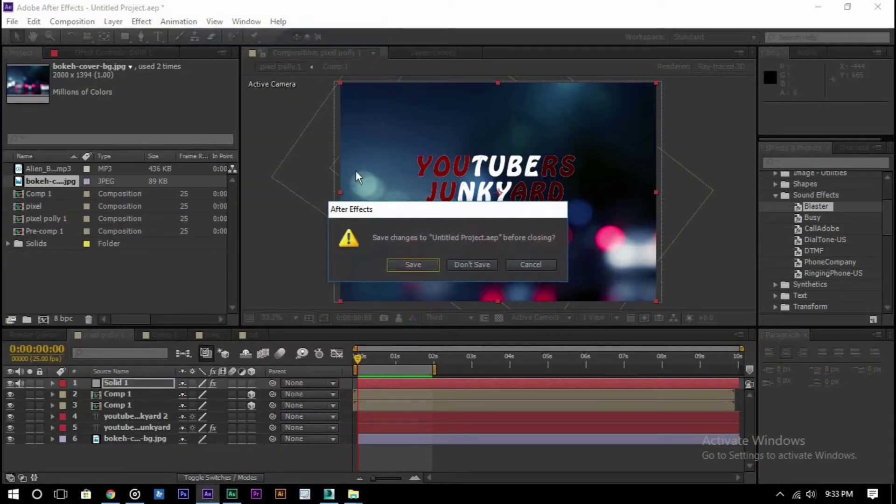
{"action": "left_click", "coordinate": [478, 262]}
Create a 1443 x 1000 px composition named pixel at 25 fps with a duration of 0:00:05:01
{"action": "left_click", "coordinate": [80, 22]}
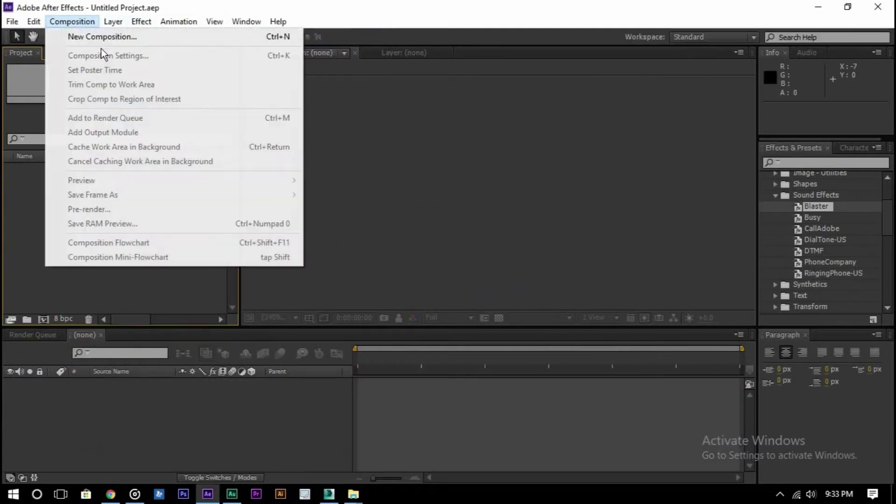
{"action": "left_click", "coordinate": [102, 37]}
{"action": "key", "text": "BackSpace"}
{"action": "type", "text": "pixel"}
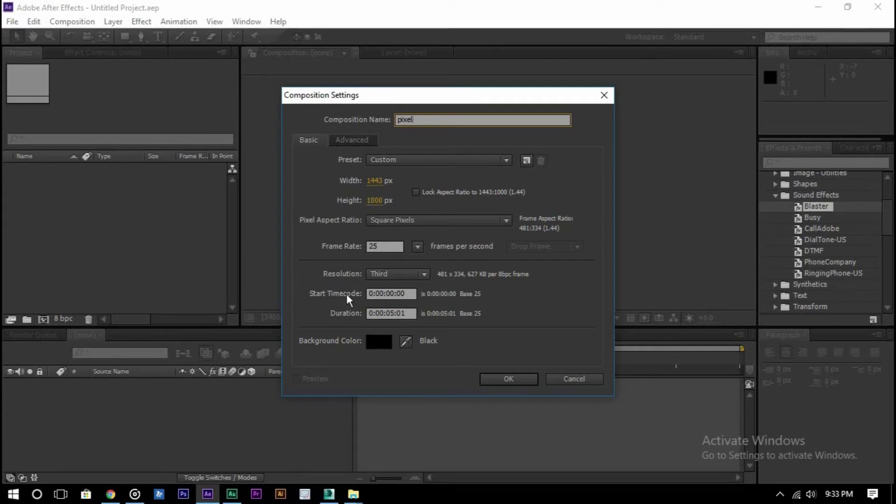
{"action": "left_click", "coordinate": [394, 313]}
{"action": "key", "text": "BackSpace"}
{"action": "type", "text": "5"}
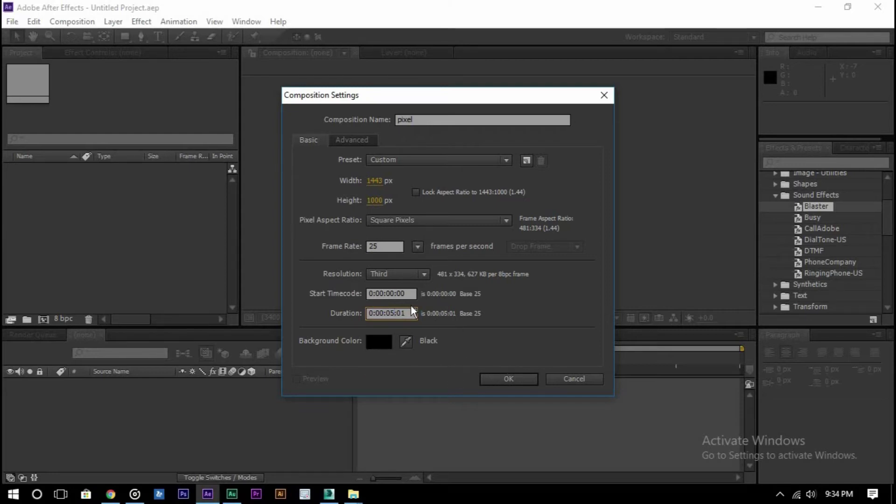
{"action": "left_click", "coordinate": [508, 379]}
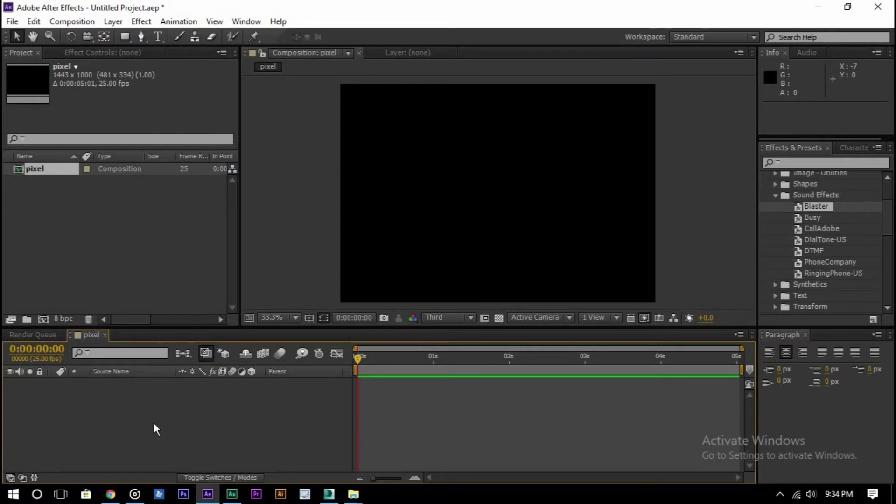
Add a text layer reading PIXEL to the composition
{"action": "right_click", "coordinate": [153, 421]}
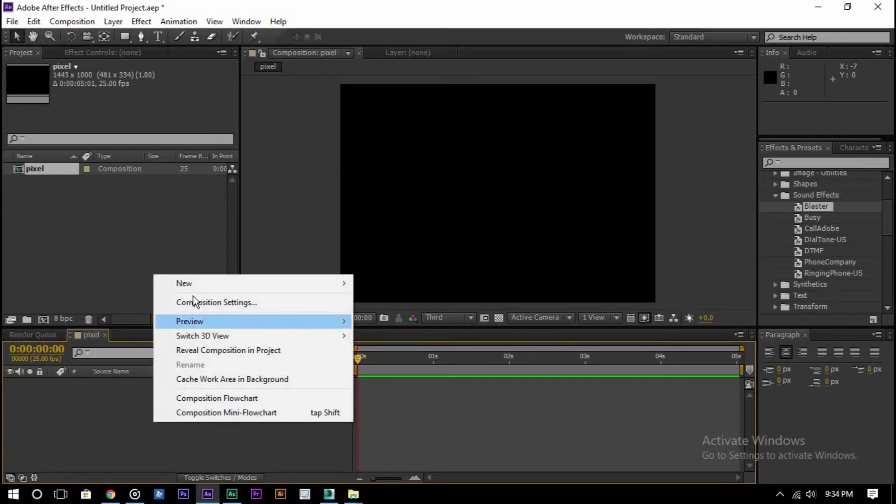
{"action": "mouse_move", "coordinate": [195, 286]}
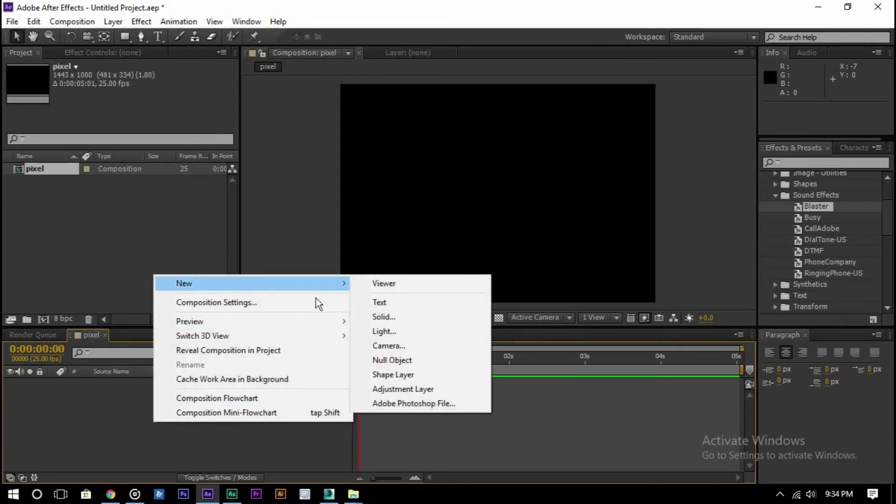
{"action": "left_click", "coordinate": [368, 306]}
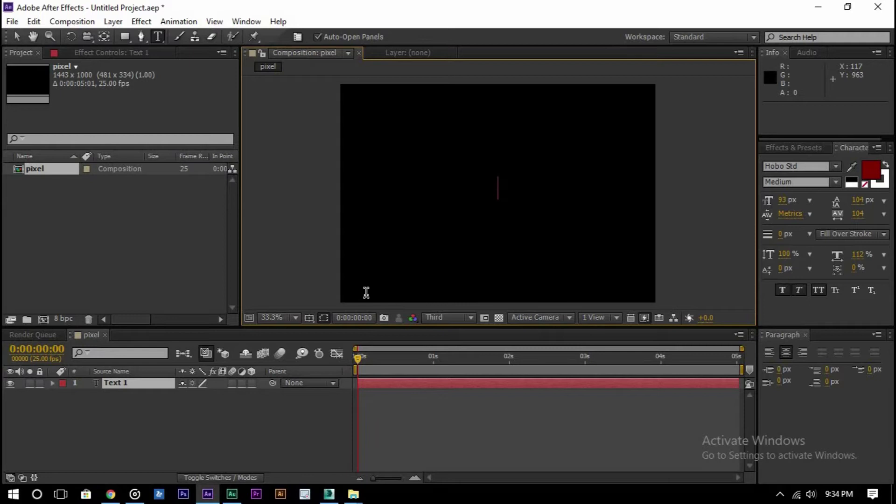
{"action": "type", "text": "PI"}
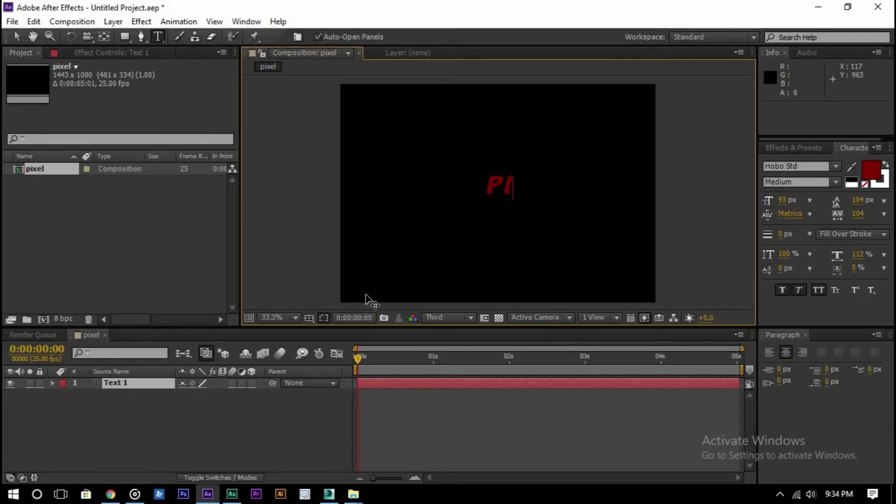
{"action": "type", "text": "XEL"}
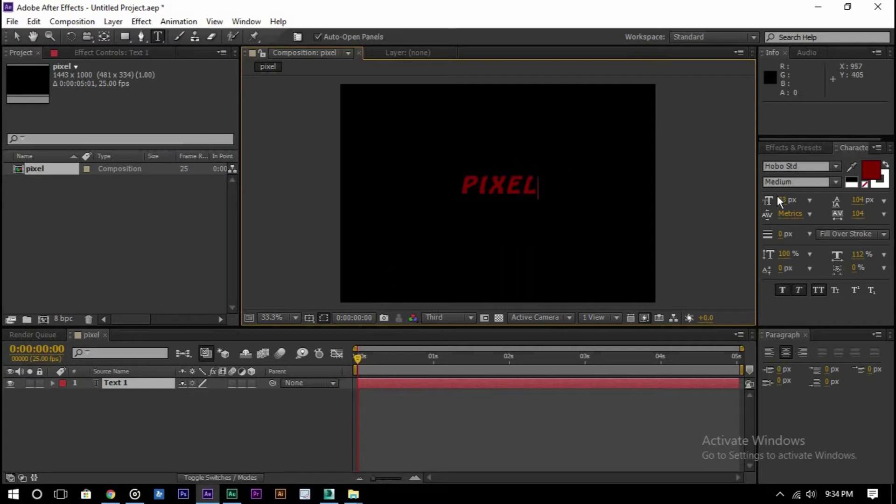
Set the fill colour of the letters IXEL to white, leaving out the initial P
{"action": "left_click", "coordinate": [852, 184]}
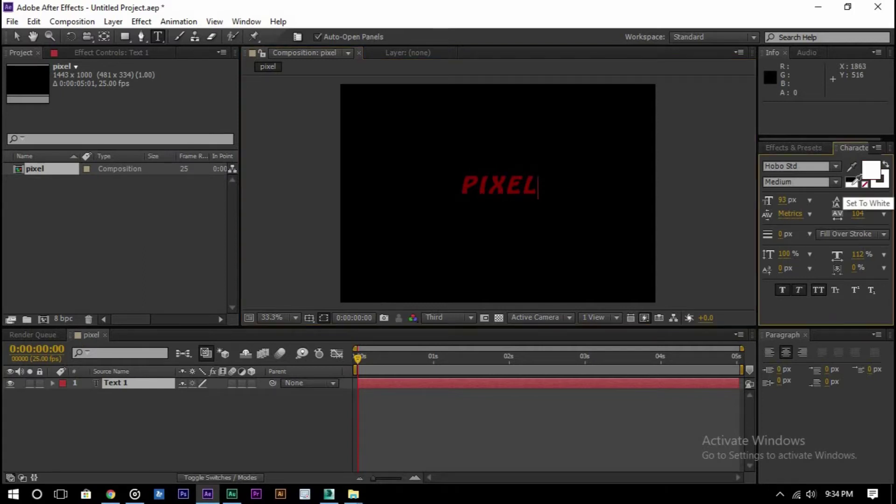
{"action": "left_click_drag", "start_coordinate": [476, 187], "coordinate": [591, 190]}
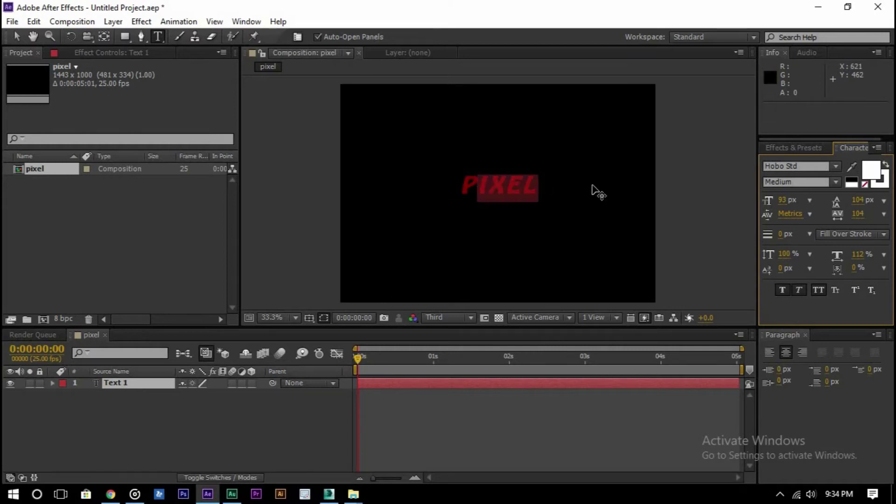
{"action": "left_click", "coordinate": [852, 183]}
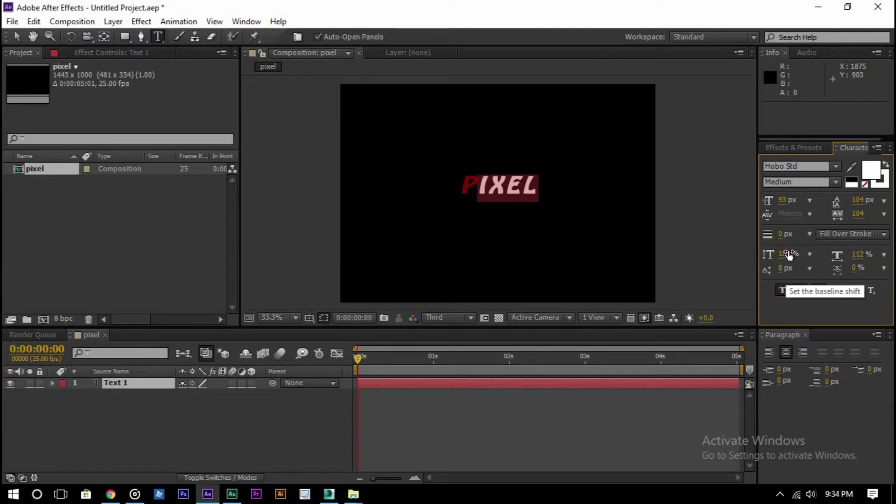
{"action": "left_click", "coordinate": [872, 236]}
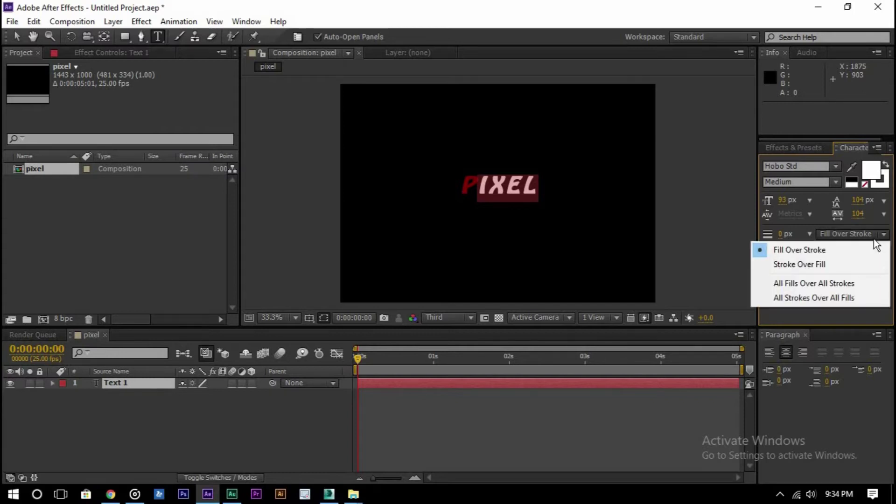
{"action": "left_click", "coordinate": [876, 246]}
{"action": "left_click", "coordinate": [833, 181]}
{"action": "left_click", "coordinate": [833, 172]}
{"action": "left_click", "coordinate": [835, 166]}
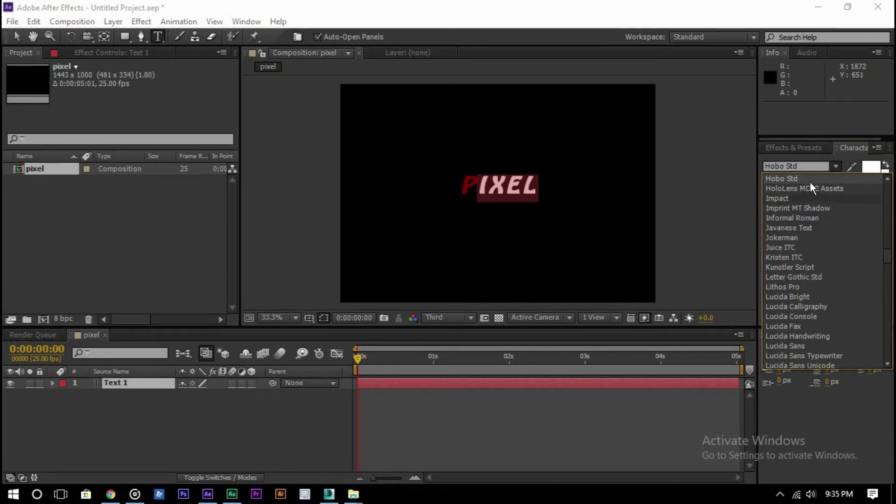
{"action": "left_click", "coordinate": [834, 166]}
{"action": "left_click", "coordinate": [832, 167]}
{"action": "left_click", "coordinate": [837, 166]}
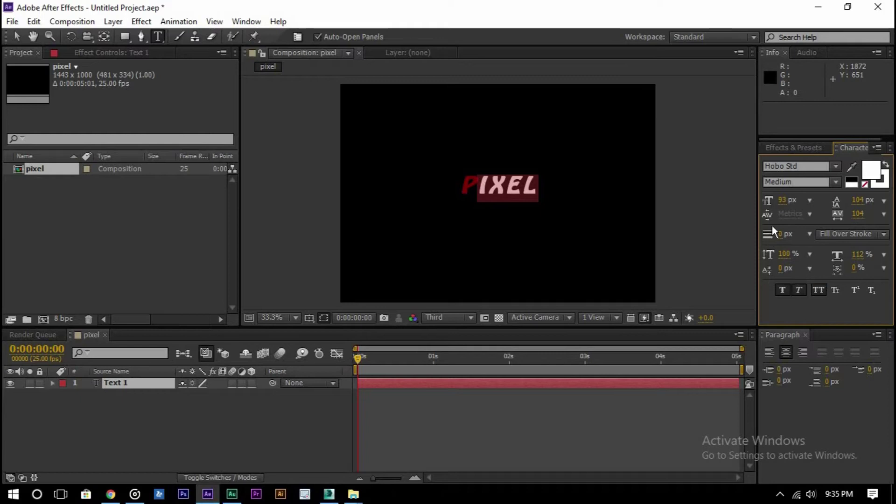
Bring up the effects and presets list and draw a closed triangular Pen tool mask around the letter P on the text layer
{"action": "left_click", "coordinate": [795, 148]}
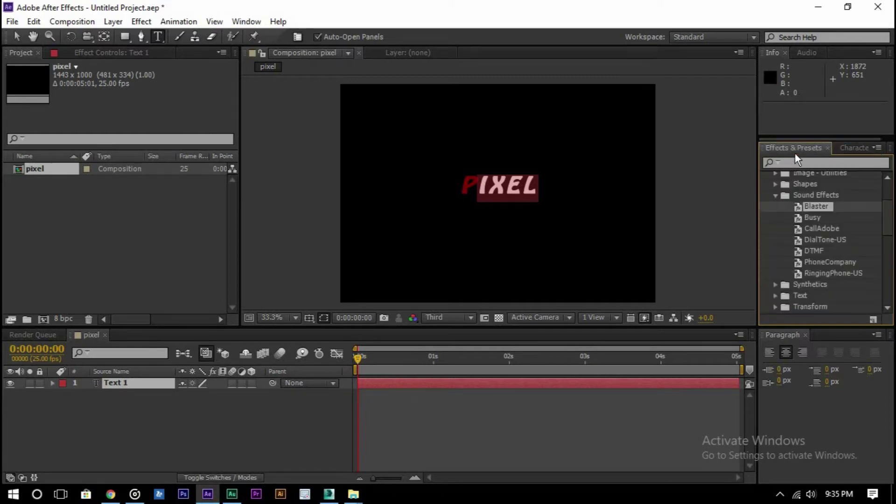
{"action": "scroll", "coordinate": [795, 208], "scroll_direction": "up", "scroll_amount": 3}
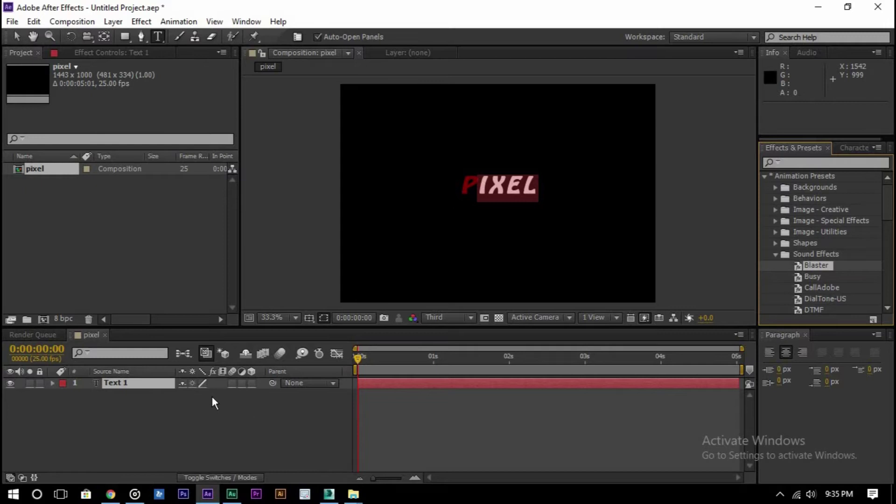
{"action": "left_click", "coordinate": [140, 36]}
{"action": "left_click", "coordinate": [491, 154]}
{"action": "left_click", "coordinate": [459, 220]}
{"action": "left_click", "coordinate": [425, 165]}
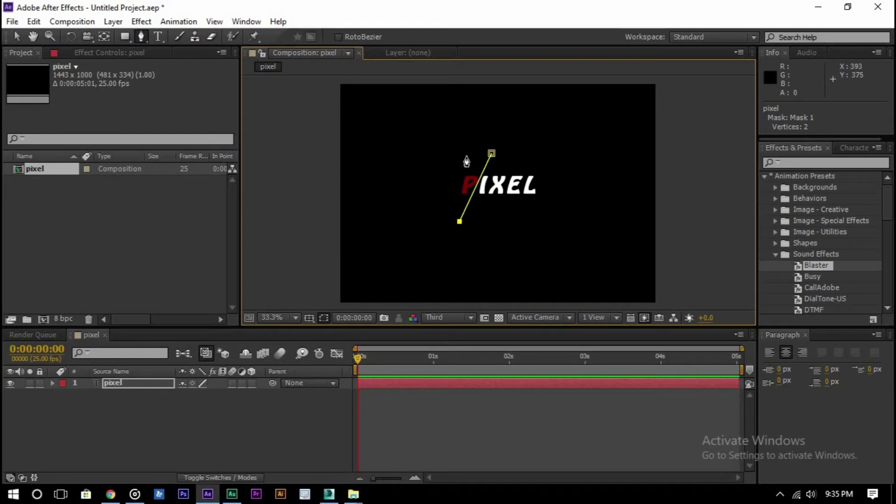
{"action": "left_click", "coordinate": [491, 154]}
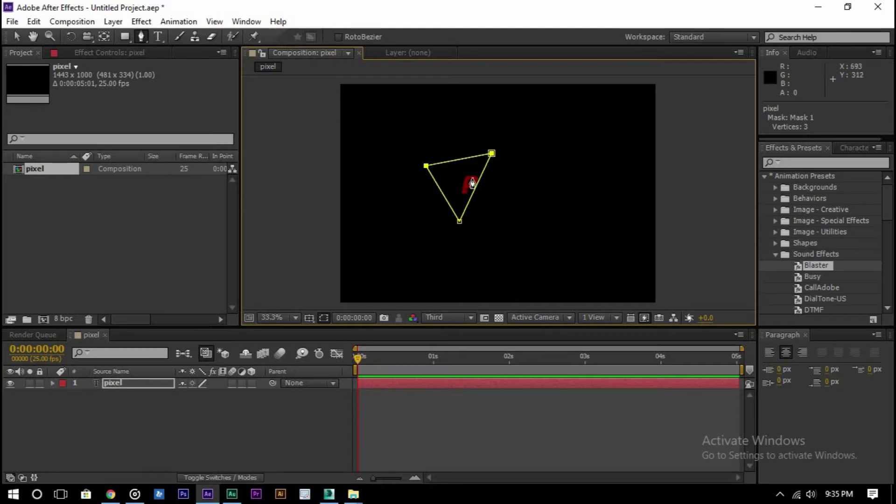
Set the mode of Mask 1 on the pixel text layer to None
{"action": "left_click", "coordinate": [52, 383]}
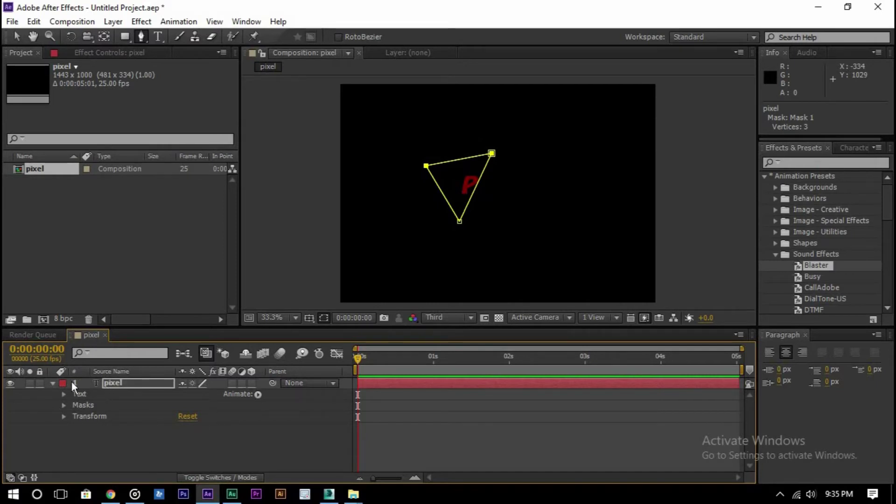
{"action": "left_click", "coordinate": [52, 383]}
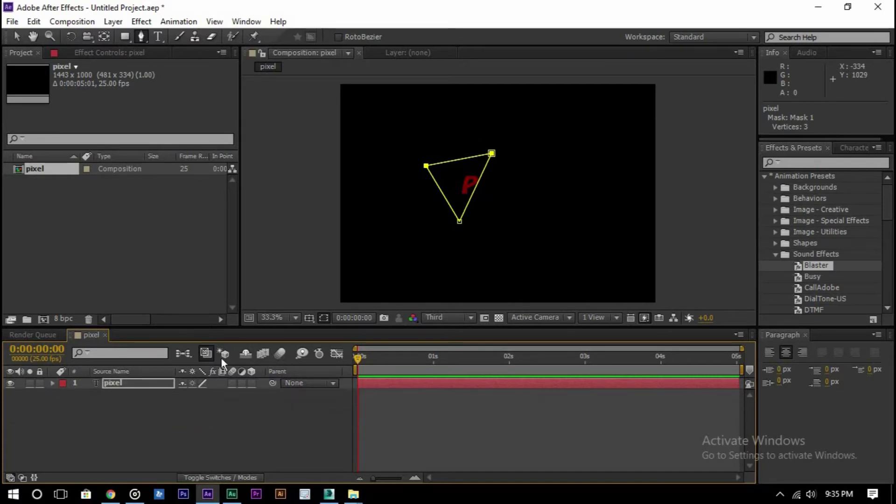
{"action": "left_click", "coordinate": [53, 383]}
{"action": "left_click", "coordinate": [65, 405]}
{"action": "left_click", "coordinate": [213, 417]}
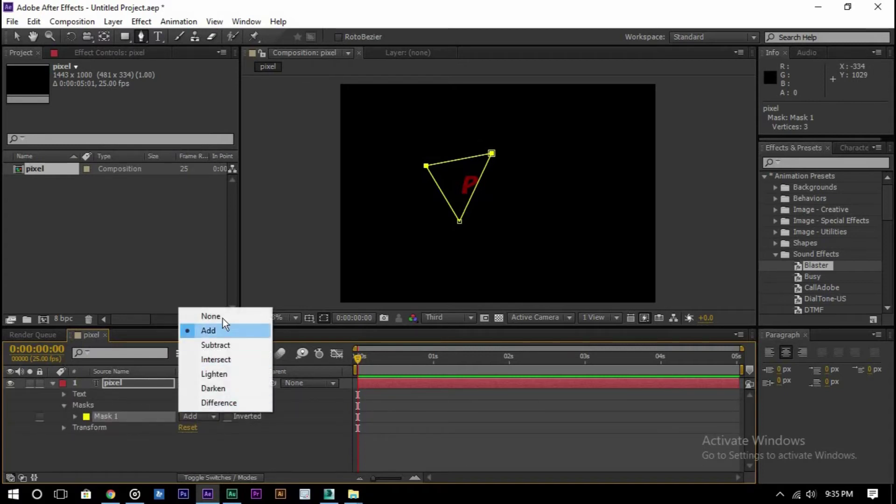
{"action": "left_click", "coordinate": [222, 317]}
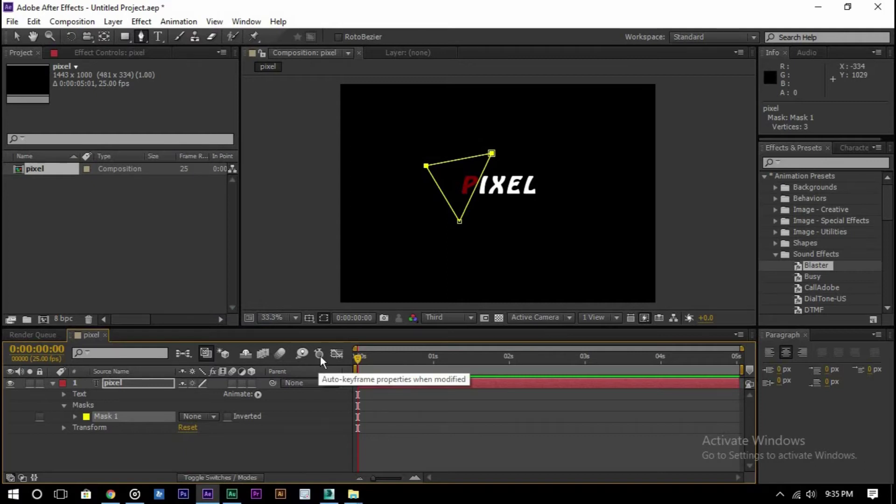
{"action": "left_click", "coordinate": [55, 381]}
Search the effects for pixel and apply CC Pixel Polly to the pixel text layer
{"action": "left_click", "coordinate": [808, 163]}
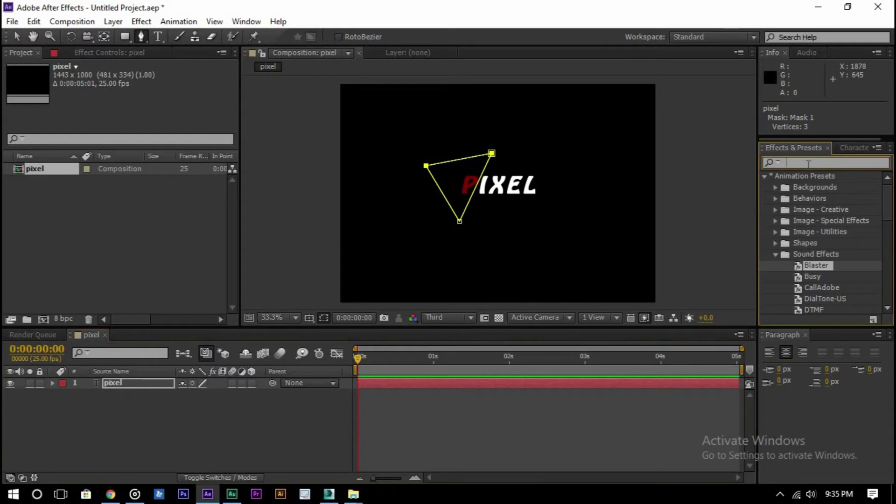
{"action": "type", "text": "pixel"}
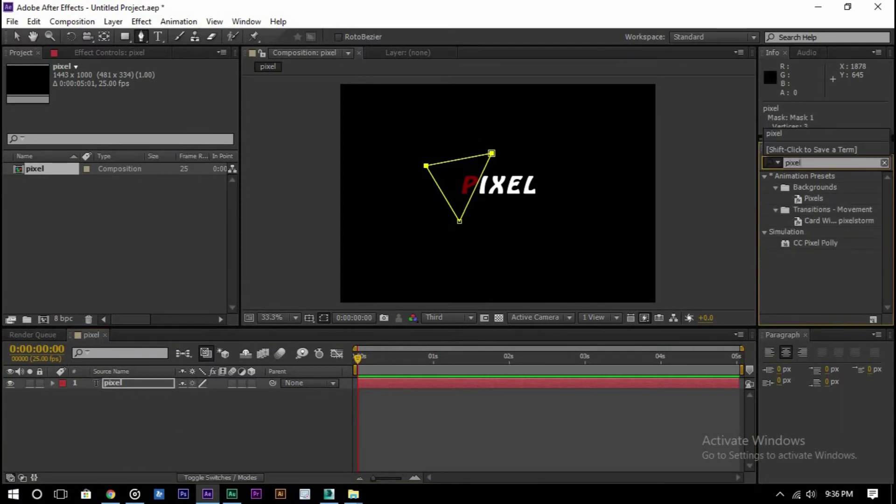
{"action": "left_click", "coordinate": [829, 242]}
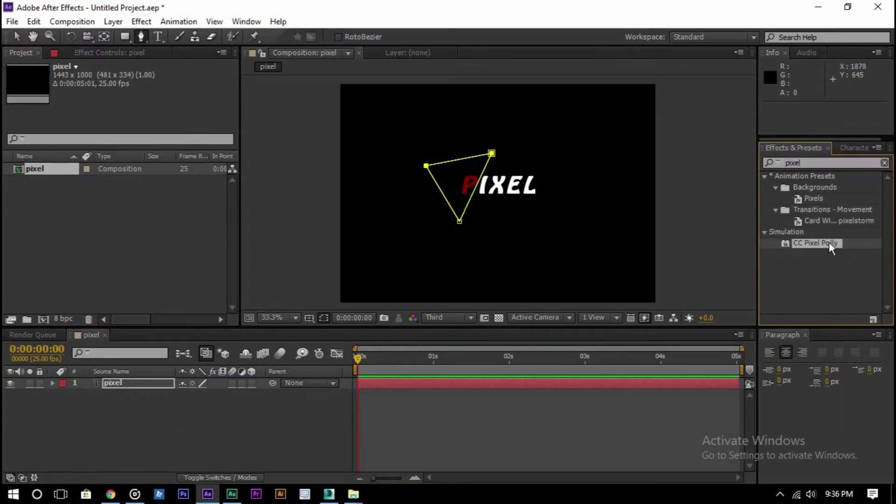
{"action": "mouse_move", "coordinate": [828, 242]}
{"action": "left_mouse_down"}
{"action": "mouse_move", "coordinate": [819, 251]}
{"action": "mouse_move", "coordinate": [827, 242]}
{"action": "left_mouse_up"}
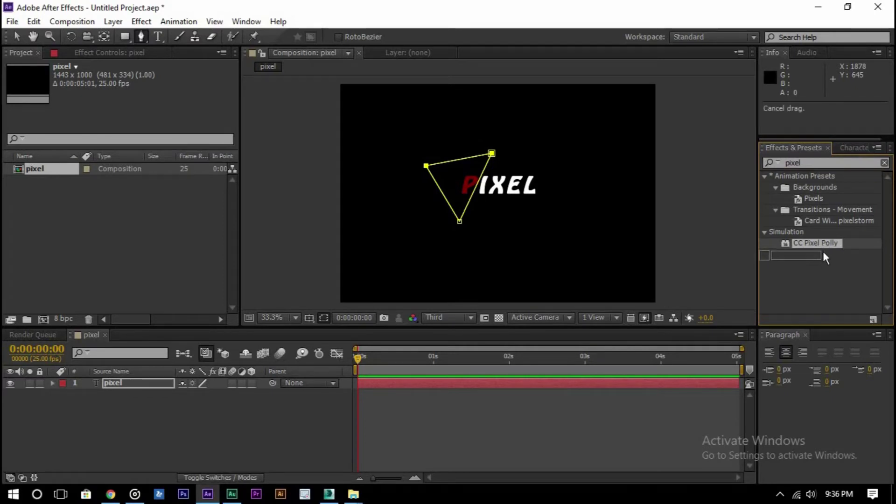
{"action": "left_click", "coordinate": [155, 415]}
{"action": "left_click", "coordinate": [138, 385]}
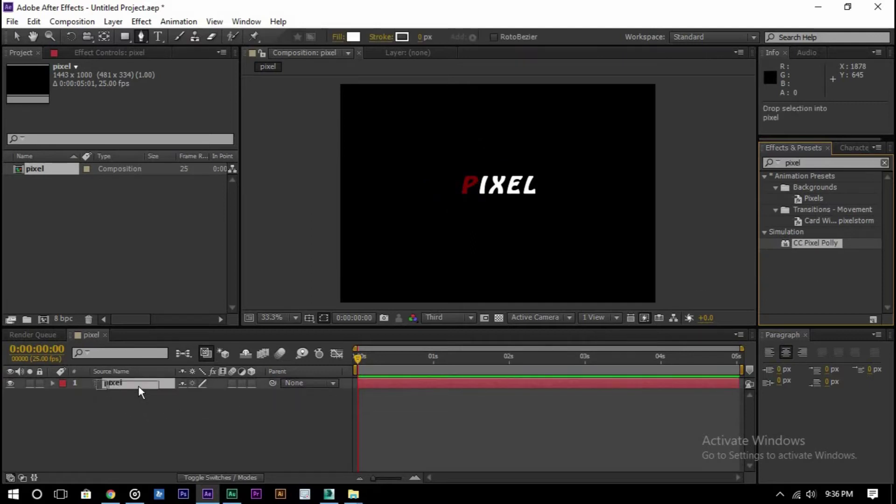
{"action": "key", "text": "Return"}
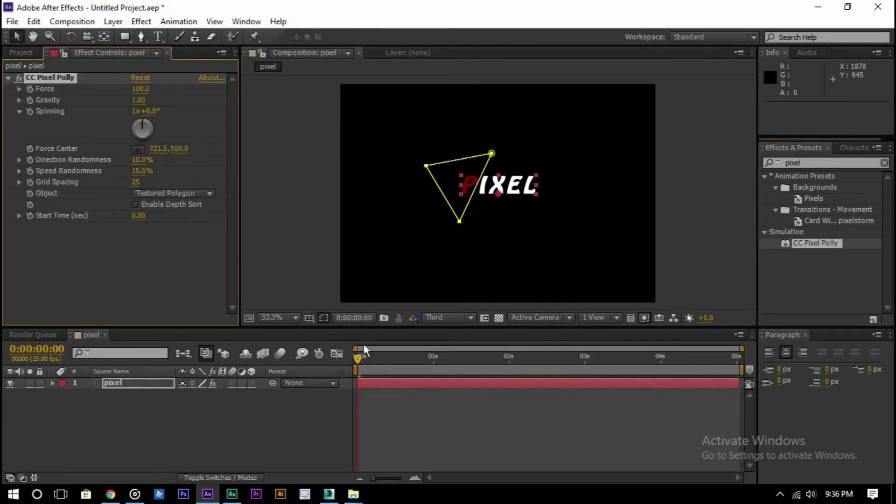
Preview the shatter animation from the start and shorten the work area to end at 0:00:04:20
{"action": "key", "text": "space"}
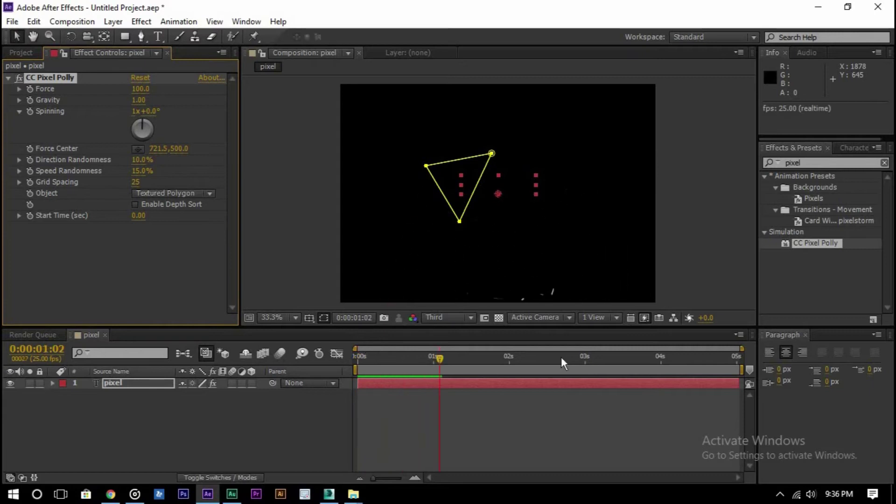
{"action": "left_click_drag", "start_coordinate": [742, 369], "coordinate": [726, 369]}
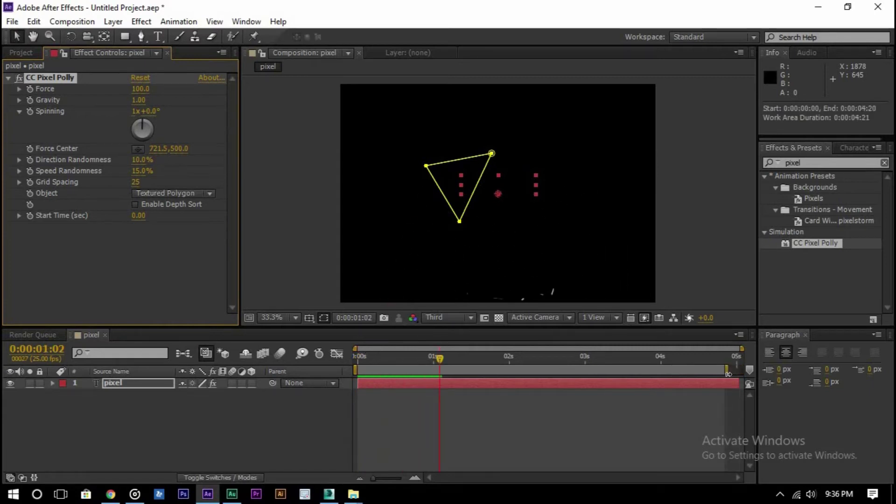
{"action": "key", "text": "Home"}
{"action": "key", "text": "space"}
{"action": "mouse_move", "coordinate": [419, 363]}
{"action": "left_mouse_down"}
{"action": "mouse_move", "coordinate": [401, 367]}
{"action": "mouse_move", "coordinate": [415, 364]}
{"action": "left_mouse_up"}
{"action": "left_click_drag", "start_coordinate": [371, 369], "coordinate": [353, 371]}
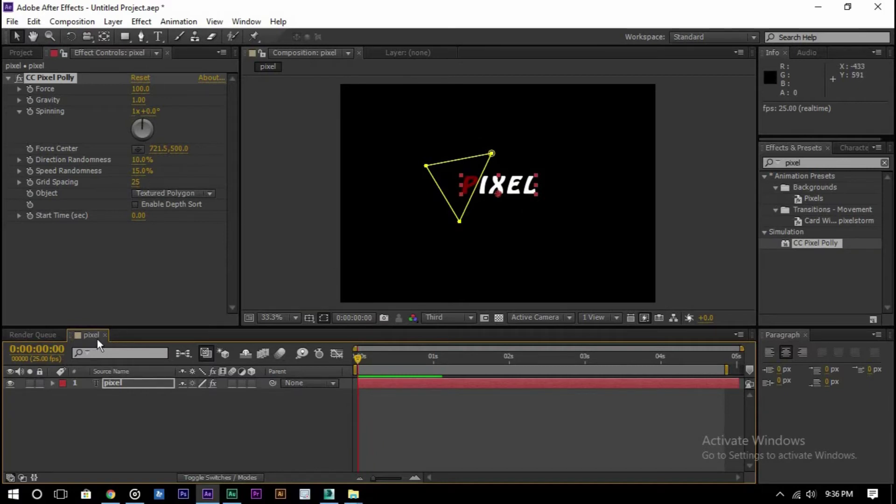
Duplicate the pixel text layer, keeping its mask and effect on the copy
{"action": "left_click", "coordinate": [114, 384]}
{"action": "key", "text": "ctrl+c"}
{"action": "key", "text": "ctrl+v"}
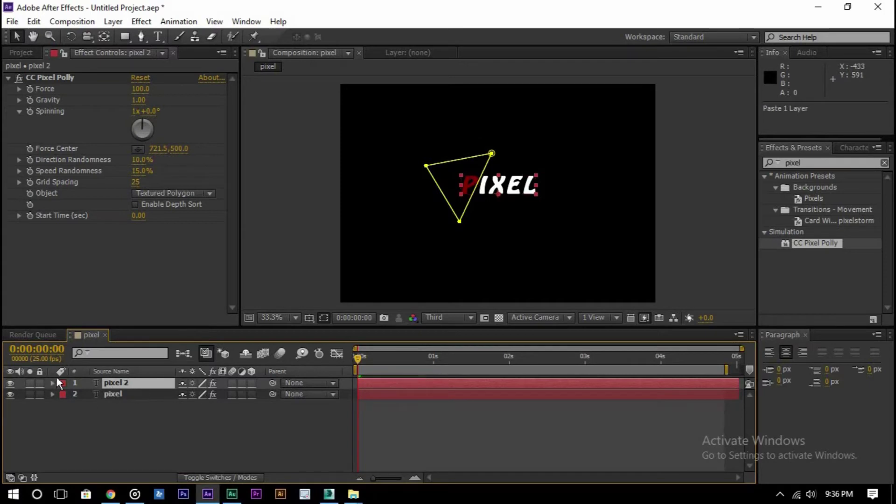
{"action": "left_click", "coordinate": [106, 416]}
{"action": "left_click", "coordinate": [117, 395]}
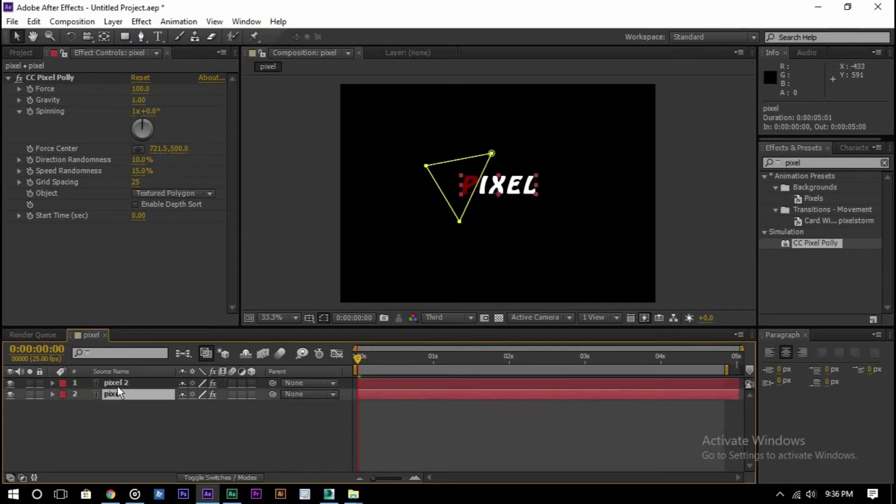
Reveal the masks of both text layers and set the original pixel layer's Mask 1 mode to Add
{"action": "left_click", "coordinate": [68, 384]}
{"action": "left_click", "coordinate": [53, 383]}
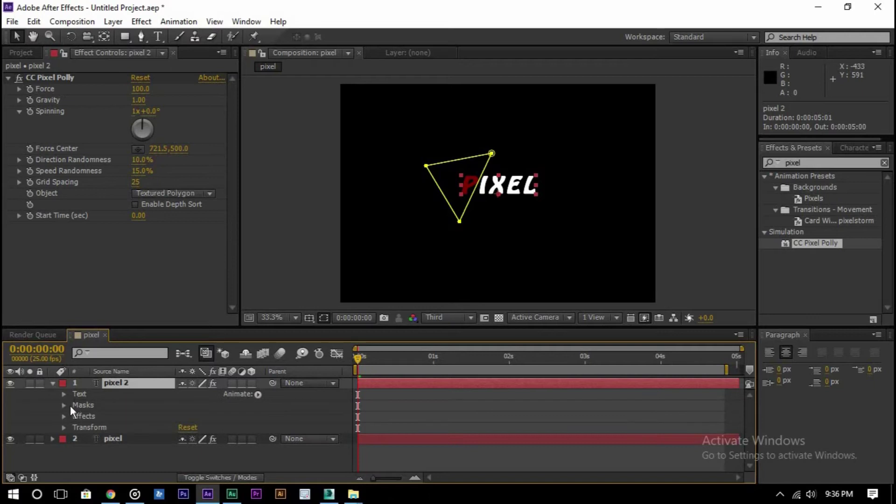
{"action": "left_click", "coordinate": [64, 405]}
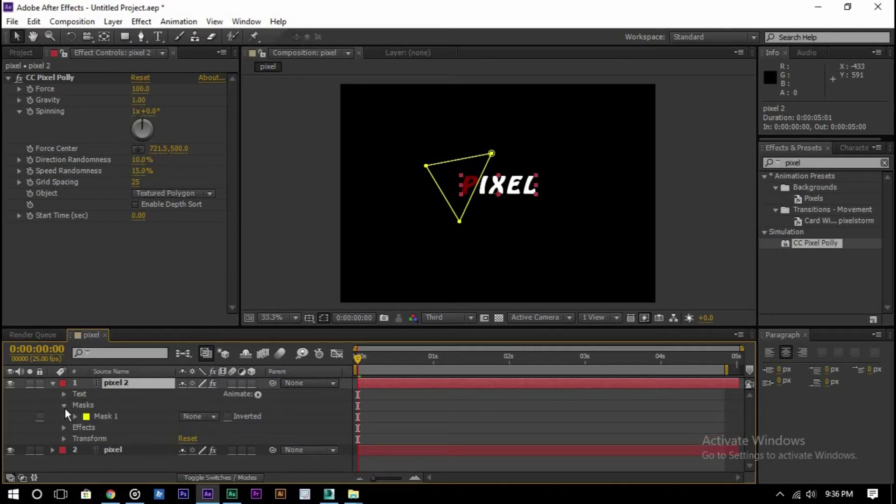
{"action": "left_click", "coordinate": [51, 450]}
{"action": "left_click", "coordinate": [202, 443]}
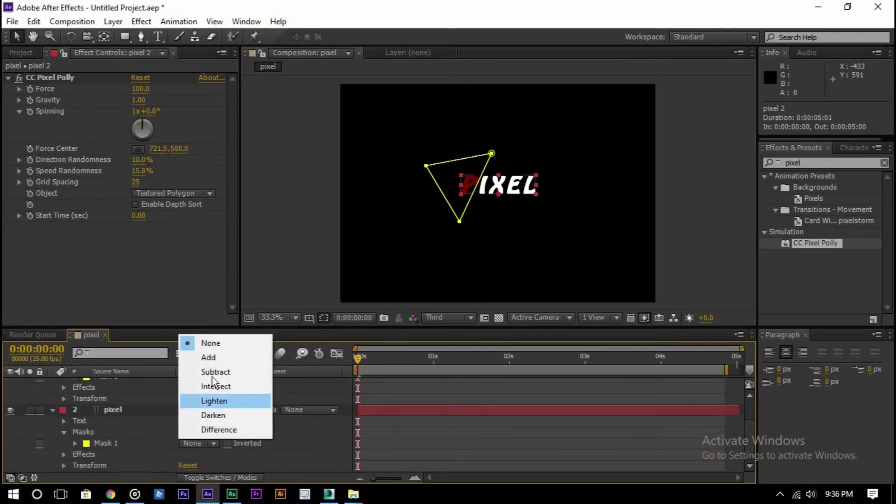
{"action": "left_click", "coordinate": [212, 362]}
Set the mode of Mask 1 on the pixel 2 layer to Subtract
{"action": "scroll", "coordinate": [205, 401], "scroll_direction": "up", "scroll_amount": 1}
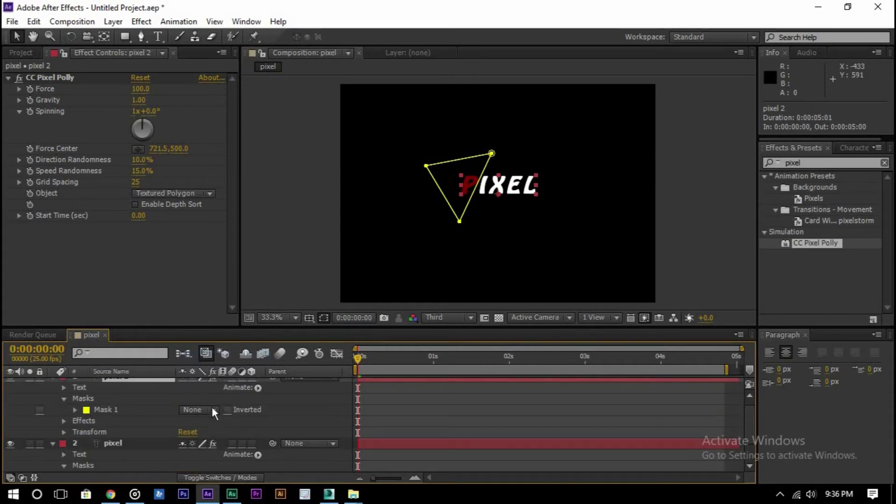
{"action": "left_click", "coordinate": [211, 411]}
{"action": "left_click", "coordinate": [221, 338]}
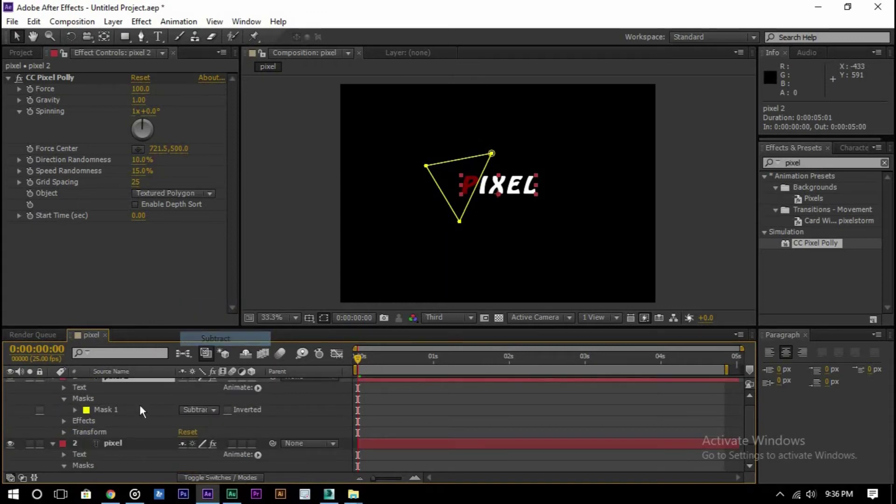
{"action": "scroll", "coordinate": [53, 408], "scroll_direction": "up", "scroll_amount": 1}
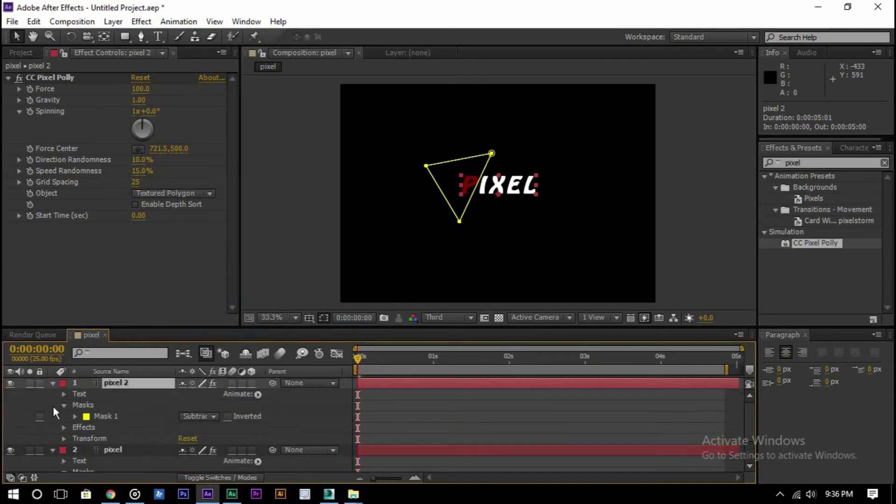
Delete the CC Pixel Polly effect from the pixel 2 layer
{"action": "left_click", "coordinate": [77, 427]}
{"action": "left_click", "coordinate": [68, 428]}
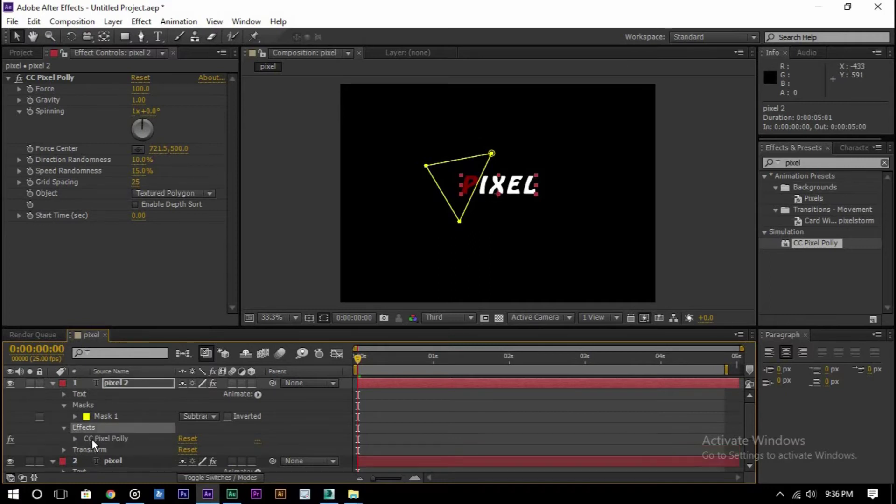
{"action": "left_click", "coordinate": [93, 438]}
{"action": "key", "text": "Delete"}
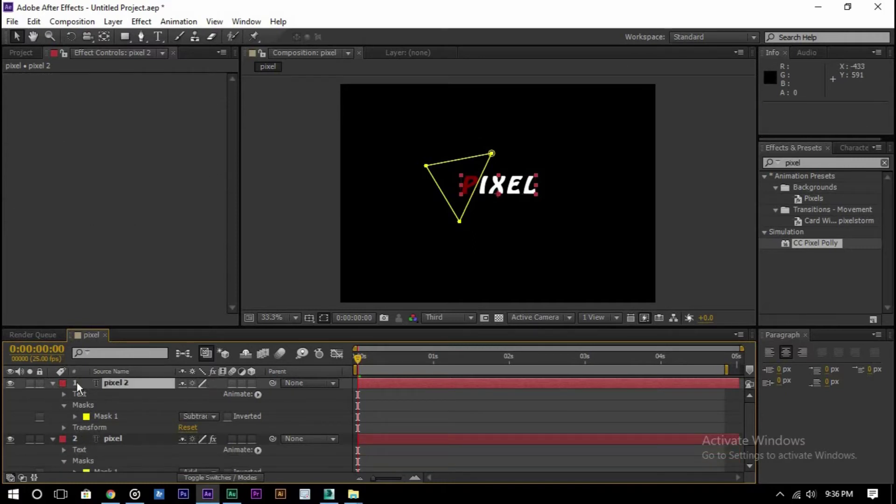
Collapse both text layers and preview from the start how the letter P shatters beside the other letters
{"action": "left_click_drag", "start_coordinate": [358, 362], "coordinate": [371, 376]}
{"action": "key", "text": "KP_0"}
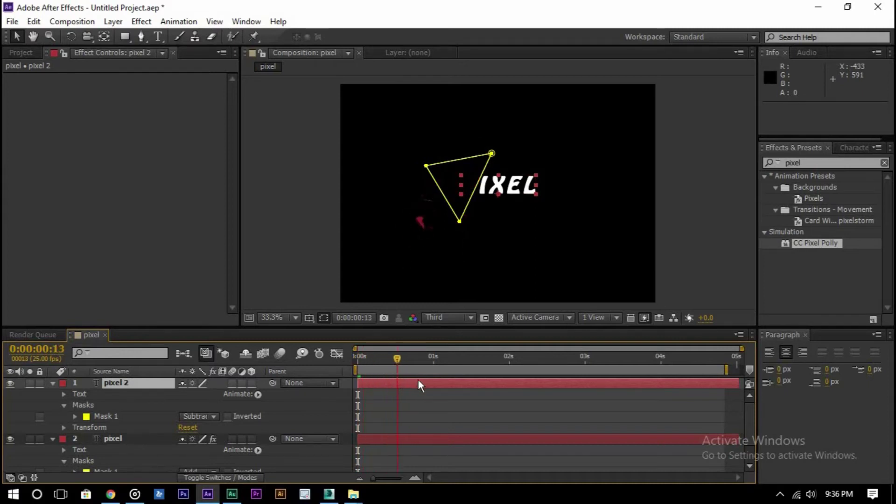
{"action": "key", "text": "space"}
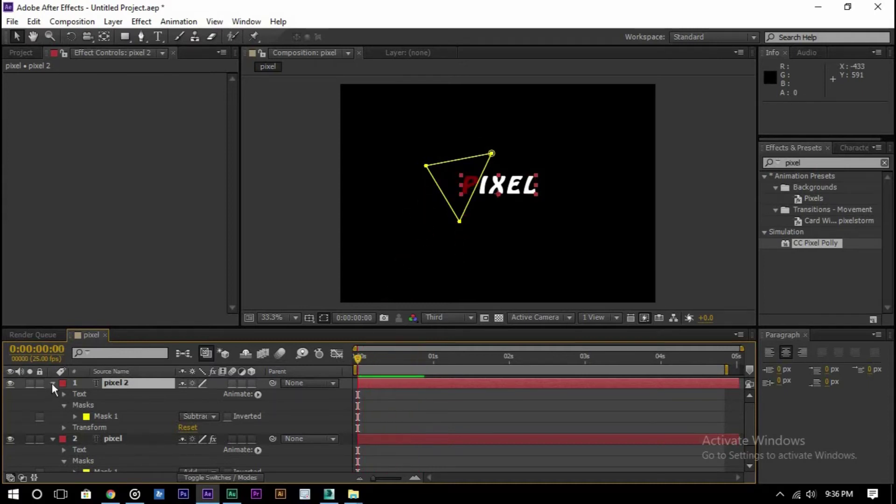
{"action": "left_click", "coordinate": [53, 382]}
{"action": "left_click", "coordinate": [52, 394]}
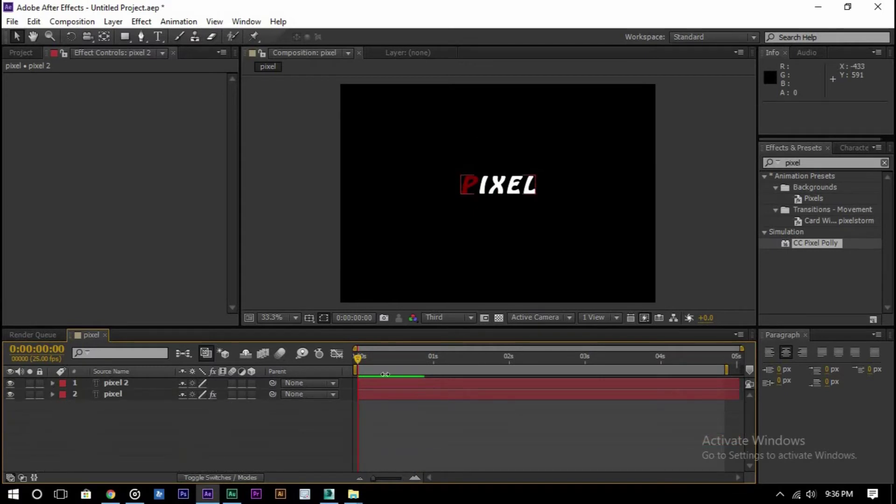
{"action": "key", "text": "KP_0"}
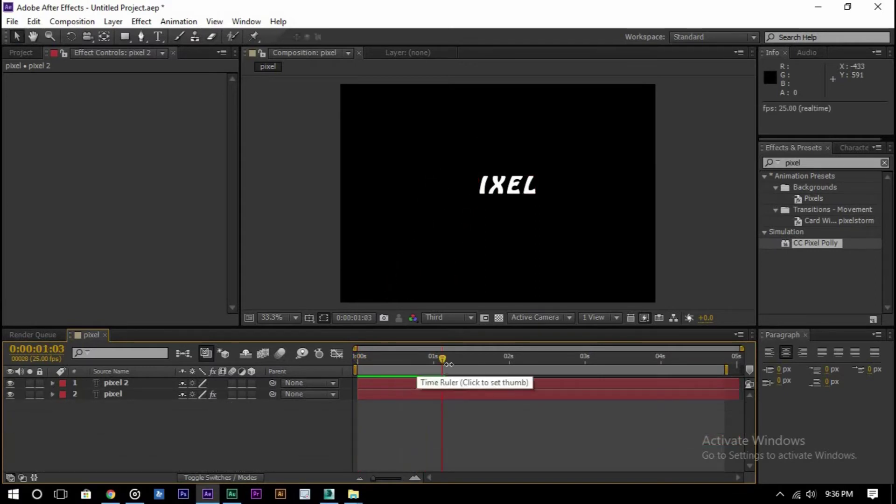
{"action": "left_click_drag", "start_coordinate": [435, 360], "coordinate": [362, 365]}
{"action": "key", "text": "space"}
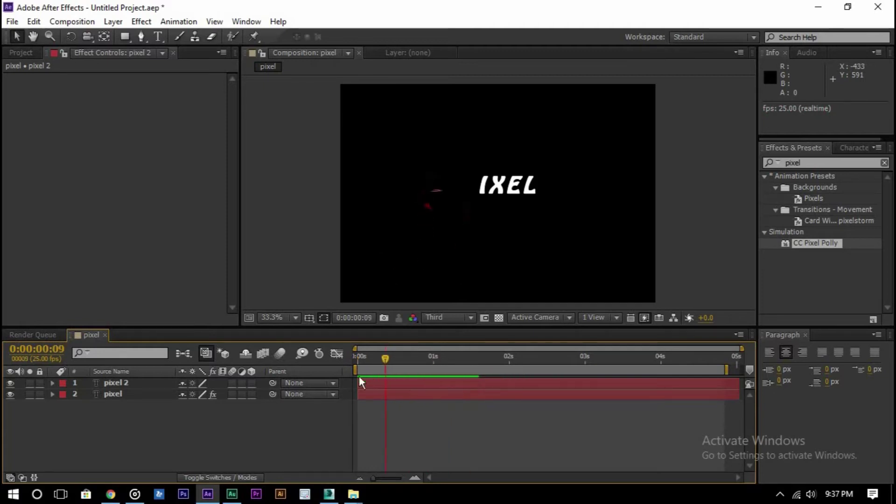
{"action": "key", "text": "space"}
{"action": "key", "text": "space"}
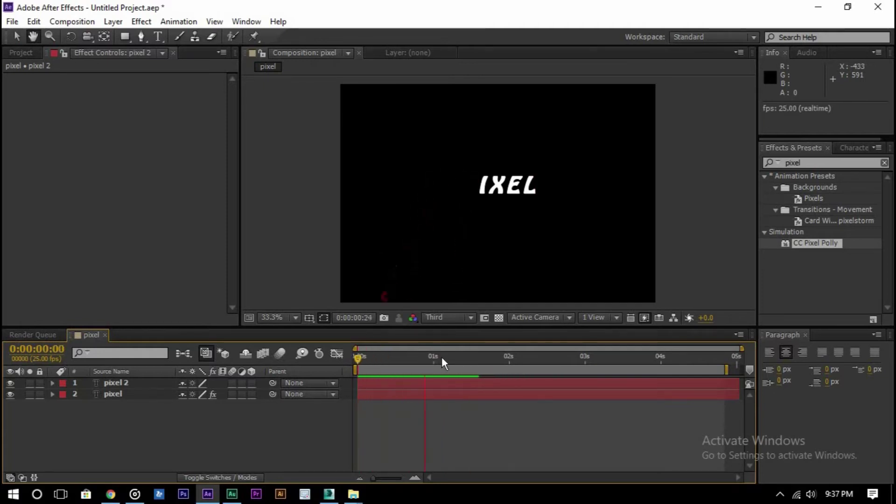
{"action": "left_click_drag", "start_coordinate": [467, 359], "coordinate": [355, 374]}
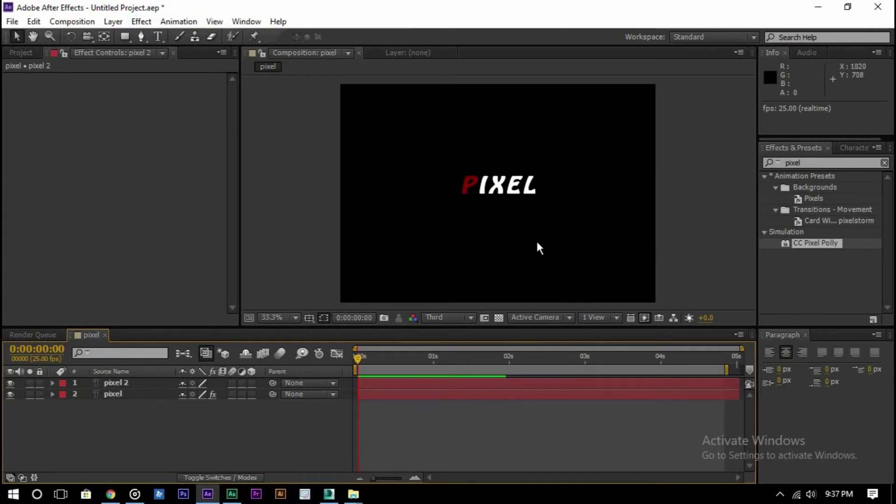
Set the Gravity of CC Pixel Polly on the original pixel layer to 0.5
{"action": "left_click", "coordinate": [114, 392]}
{"action": "left_click", "coordinate": [139, 100]}
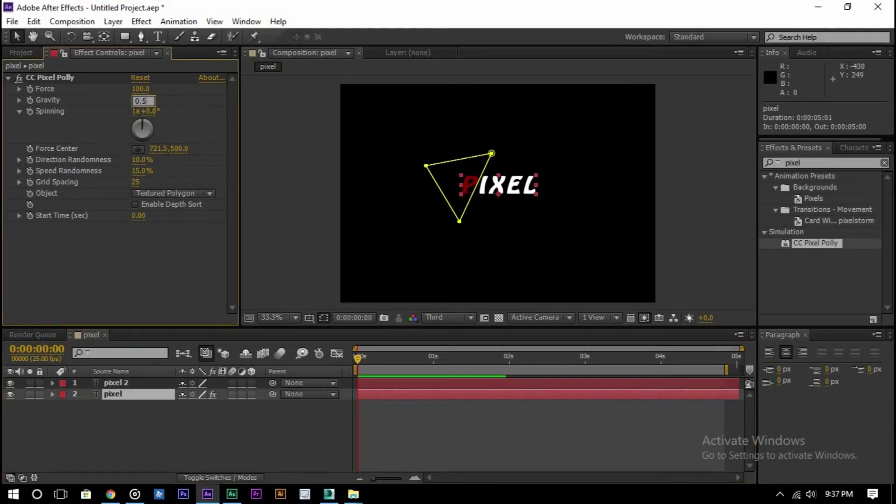
{"action": "left_click", "coordinate": [132, 127]}
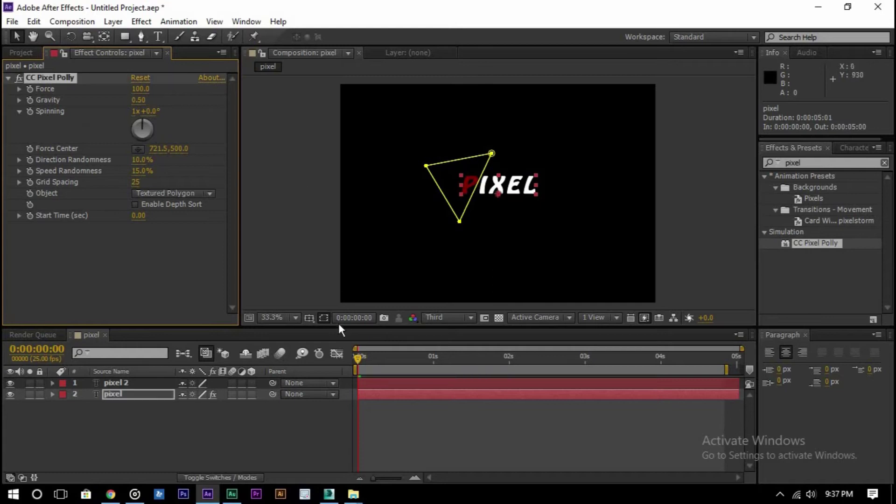
At frame 0:00:00:07, set the CC Pixel Polly Force Center to 625.5, 500.0 and Start Time to 0.50 seconds
{"action": "mouse_move", "coordinate": [365, 358]}
{"action": "left_mouse_down"}
{"action": "mouse_move", "coordinate": [397, 368]}
{"action": "mouse_move", "coordinate": [379, 366]}
{"action": "left_mouse_up"}
{"action": "left_click_drag", "start_coordinate": [156, 149], "coordinate": [192, 185]}
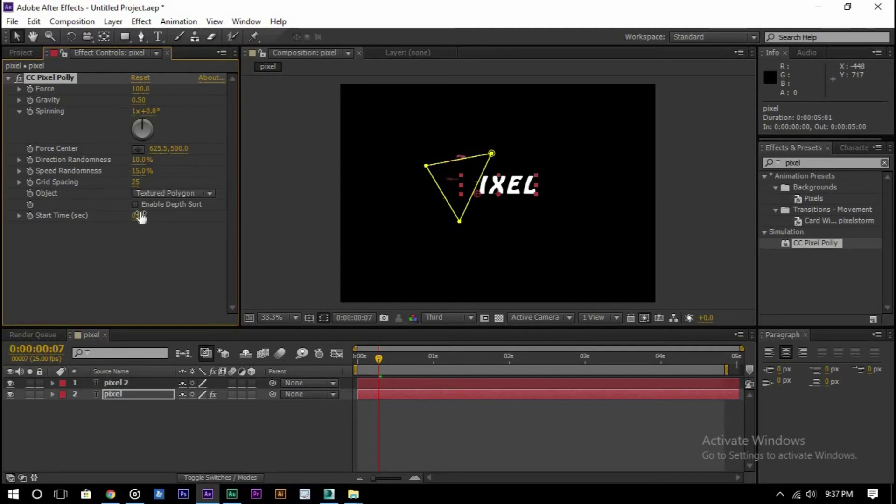
{"action": "left_click_drag", "start_coordinate": [147, 217], "coordinate": [153, 219]}
{"action": "left_click", "coordinate": [196, 193]}
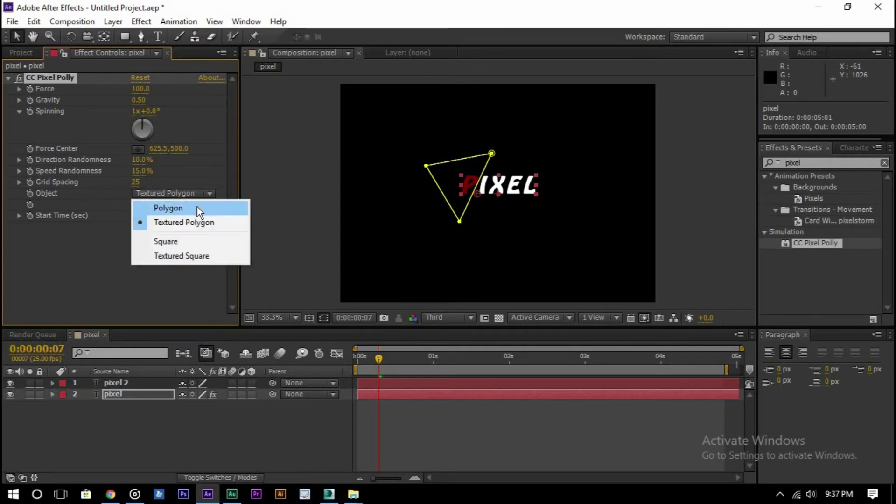
{"action": "left_click", "coordinate": [204, 176]}
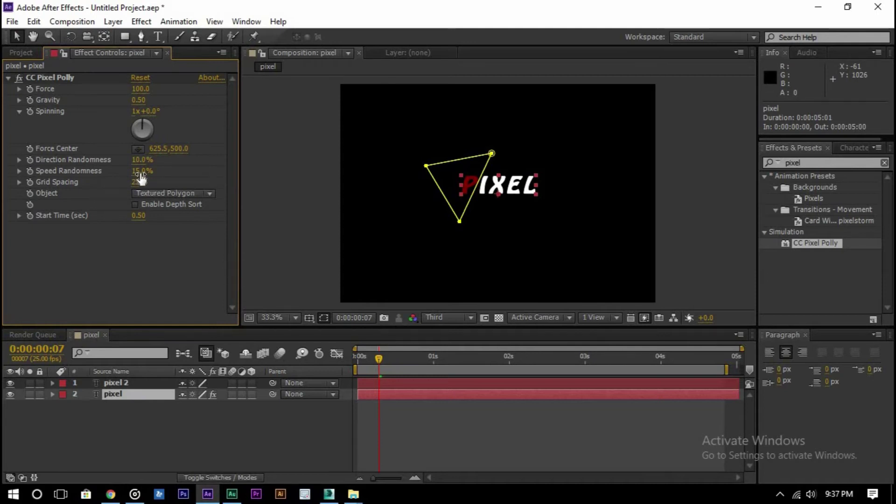
Set CC Pixel Polly's Speed Randomness to 62% and, with the time at 0:00:00:22, its Grid Spacing to 10
{"action": "left_click_drag", "start_coordinate": [143, 171], "coordinate": [212, 177]}
{"action": "left_click_drag", "start_coordinate": [378, 358], "coordinate": [425, 363]}
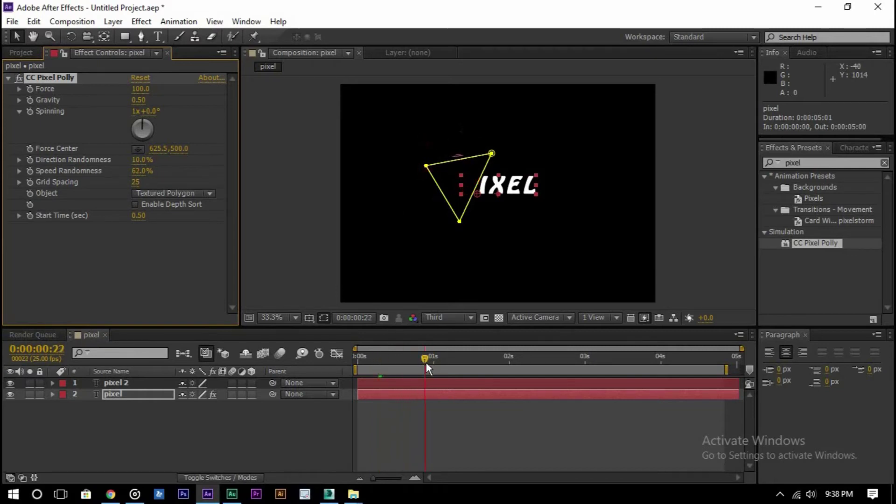
{"action": "left_click_drag", "start_coordinate": [137, 182], "coordinate": [132, 189]}
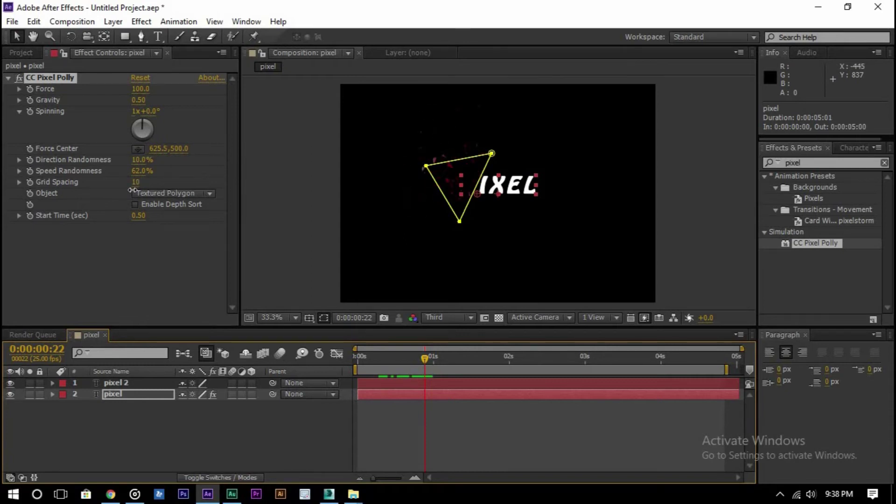
Try Polygon, Square and Textured Square as the CC Pixel Polly object type and restore Textured Polygon
{"action": "left_click", "coordinate": [177, 194]}
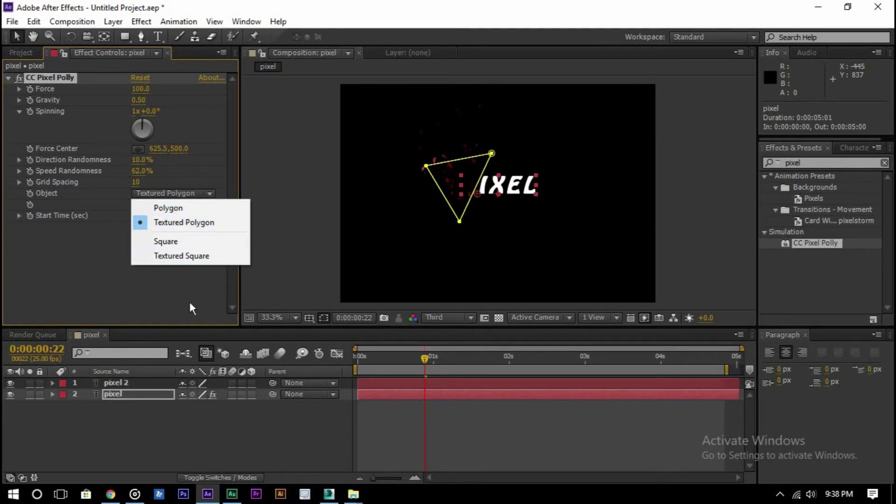
{"action": "left_click", "coordinate": [173, 208]}
{"action": "left_click", "coordinate": [173, 193]}
{"action": "left_click", "coordinate": [182, 240]}
{"action": "left_click", "coordinate": [195, 193]}
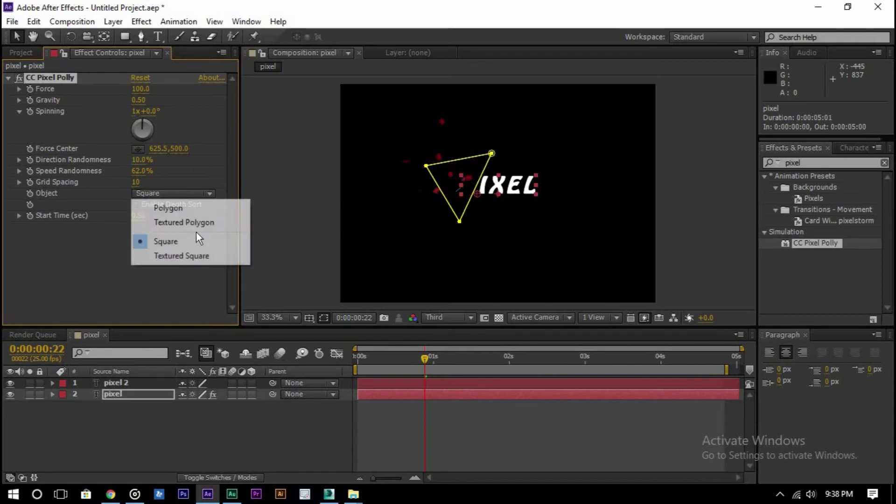
{"action": "left_click", "coordinate": [195, 256]}
{"action": "left_click", "coordinate": [189, 193]}
{"action": "left_click", "coordinate": [192, 220]}
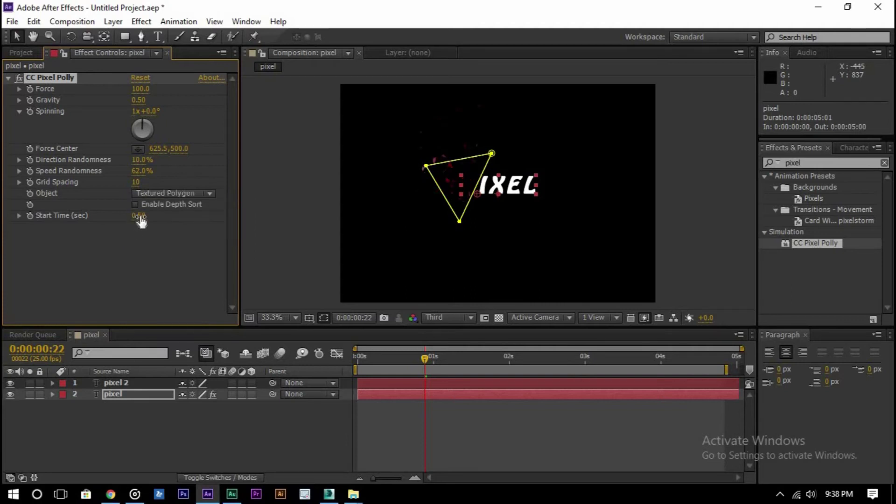
Set the CC Pixel Polly Start Time to 0.40 seconds
{"action": "left_click", "coordinate": [161, 231]}
{"action": "left_click", "coordinate": [139, 215]}
{"action": "left_click", "coordinate": [145, 223]}
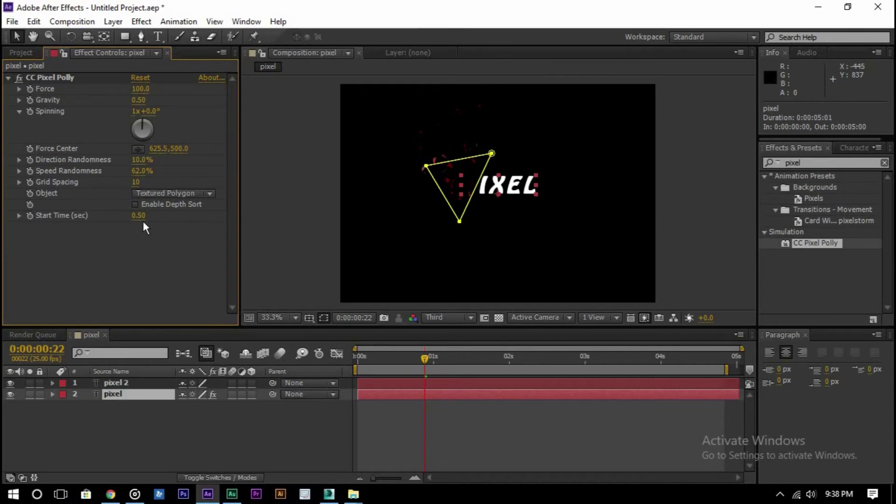
{"action": "left_click_drag", "start_coordinate": [142, 219], "coordinate": [150, 224]}
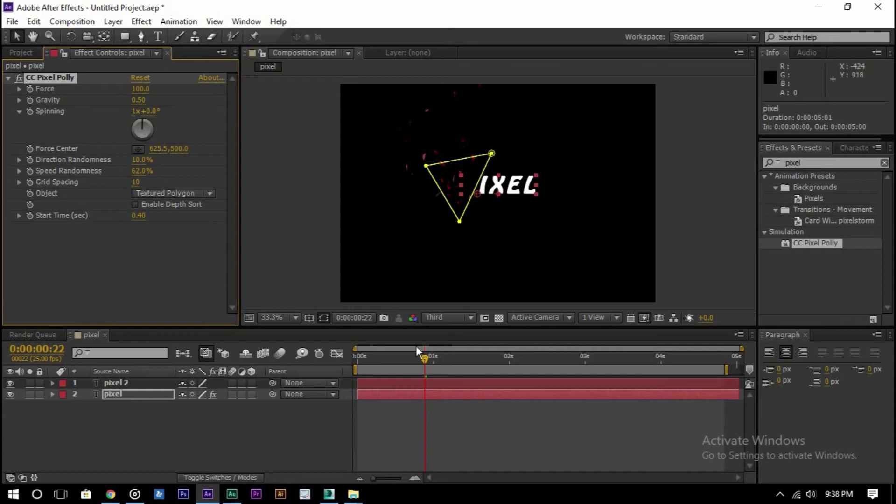
Examine the start of the P's shattering frame by frame up to 0:00:00:16
{"action": "left_click_drag", "start_coordinate": [421, 360], "coordinate": [402, 362]}
{"action": "key", "text": "space"}
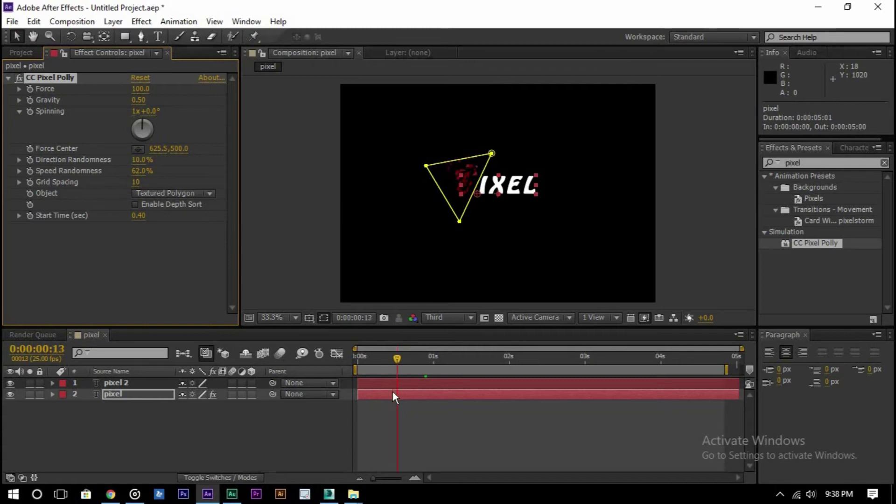
{"action": "key", "text": "Page_Up"}
{"action": "key", "text": "Page_Up"}
{"action": "key", "text": "Page_Down"}
{"action": "key", "text": "Page_Up"}
{"action": "key", "text": "Page_Down"}
{"action": "key", "text": "Page_Up"}
{"action": "key", "text": "Page_Down"}
{"action": "key", "text": "Page_Down"}
{"action": "key", "text": "Page_Down"}
{"action": "key", "text": "Page_Down"}
{"action": "key", "text": "Page_Down"}
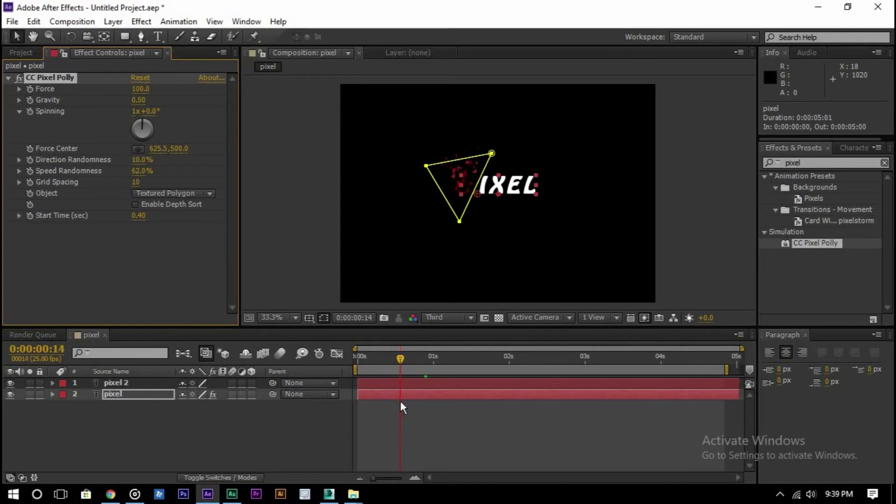
{"action": "mouse_move", "coordinate": [395, 402]}
{"action": "left_mouse_down"}
{"action": "mouse_move", "coordinate": [386, 399]}
{"action": "mouse_move", "coordinate": [421, 398]}
{"action": "mouse_move", "coordinate": [406, 399]}
{"action": "left_mouse_up"}
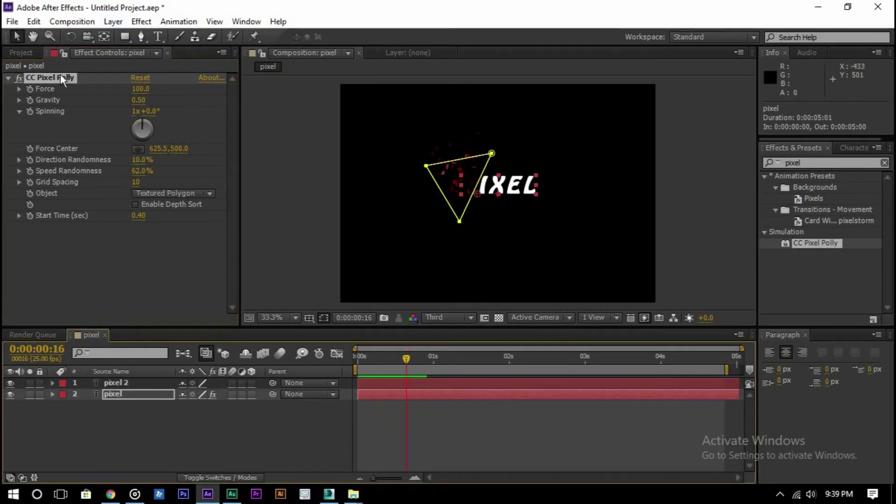
Create a new 1443 × 1000 px composition named "cut" at 25 fps with a duration of 0:00:05:01
{"action": "left_click", "coordinate": [63, 21]}
{"action": "left_click", "coordinate": [107, 42]}
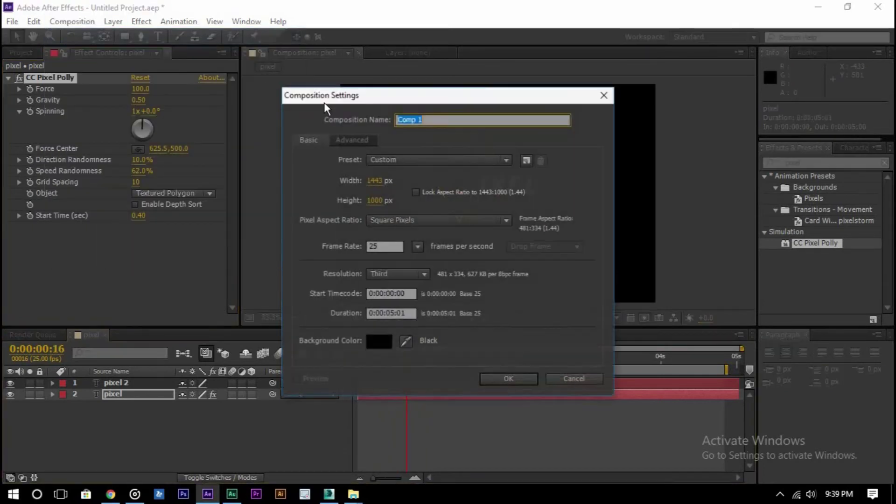
{"action": "key", "text": "BackSpace"}
{"action": "type", "text": "cut"}
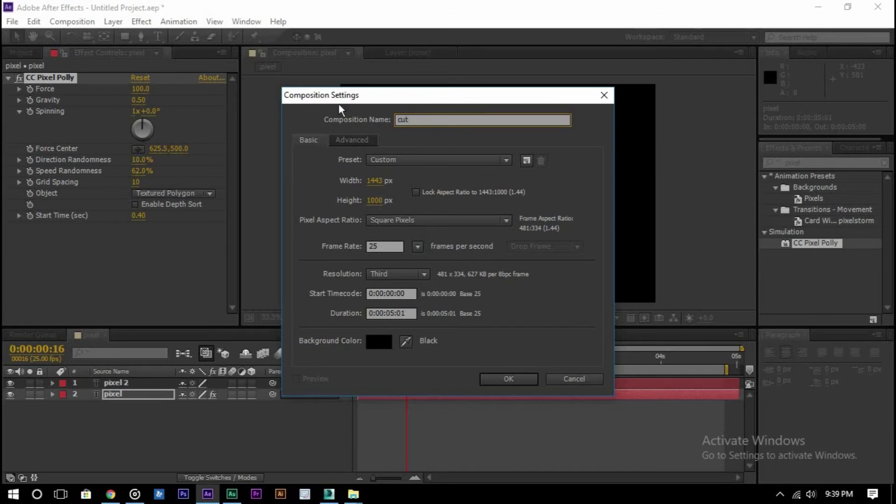
{"action": "key", "text": "Return"}
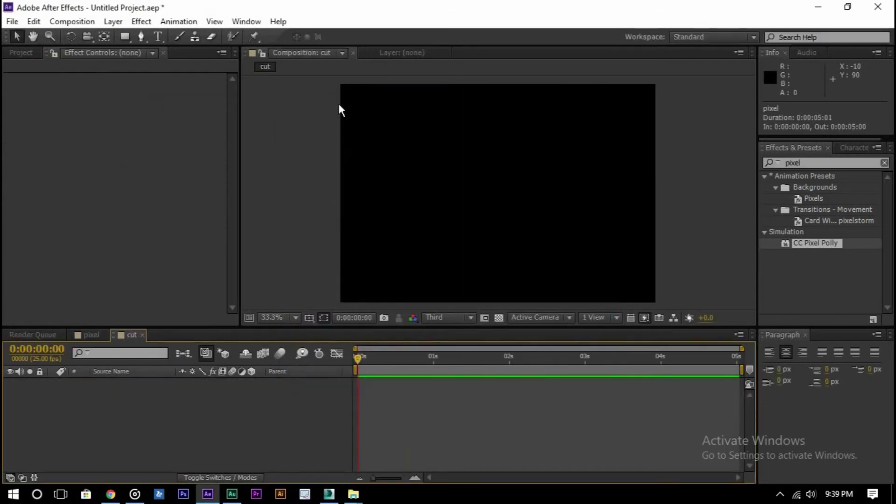
{"action": "right_click", "coordinate": [186, 388]}
{"action": "mouse_move", "coordinate": [280, 248]}
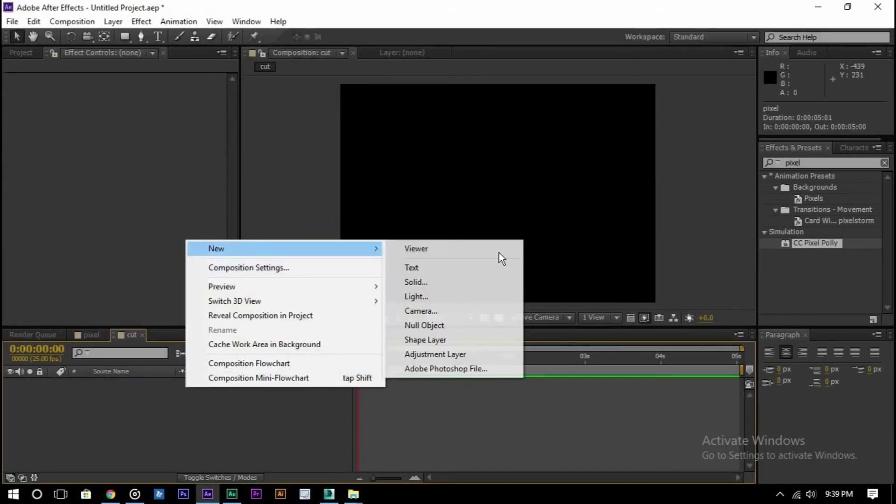
{"action": "left_click", "coordinate": [446, 270]}
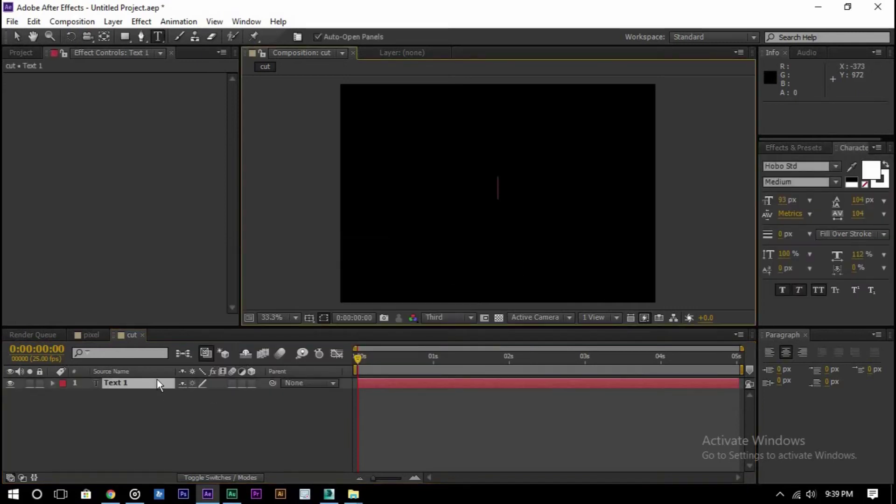
{"action": "left_click", "coordinate": [175, 418]}
{"action": "left_click", "coordinate": [145, 388]}
{"action": "key", "text": "Delete"}
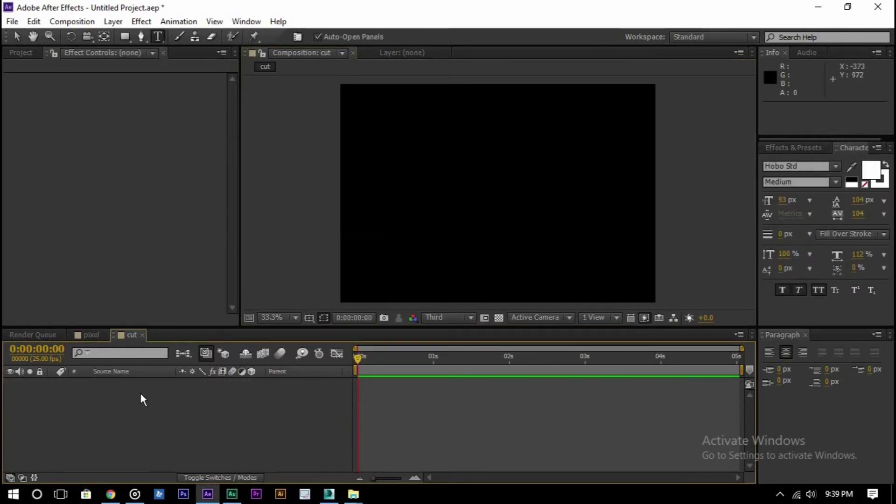
Add a full-frame white solid and mask it to a vertical line about 9 px wide and 993 px tall near the centre
{"action": "right_click", "coordinate": [141, 394]}
{"action": "mouse_move", "coordinate": [194, 270]}
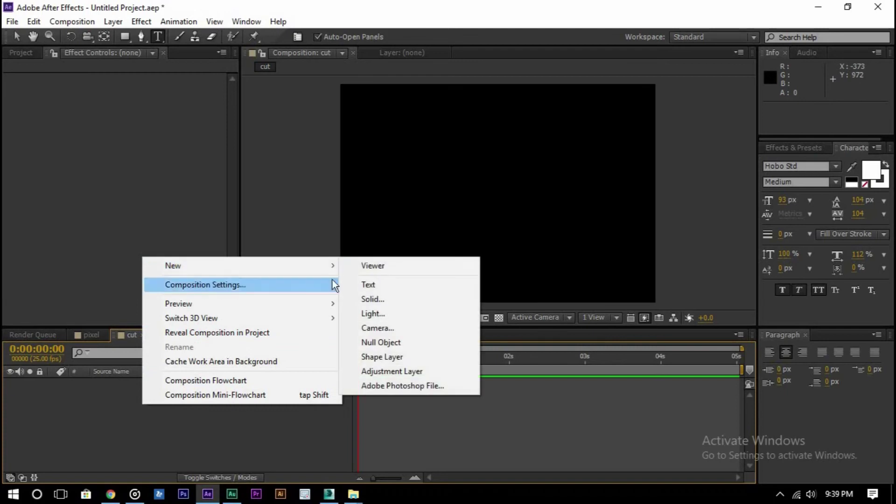
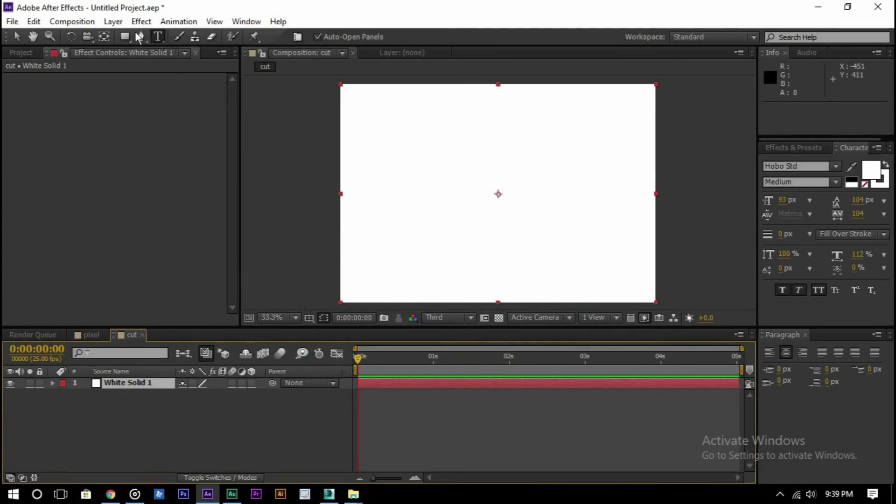
{"action": "mouse_move", "coordinate": [491, 85]}
{"action": "left_mouse_down"}
{"action": "mouse_move", "coordinate": [507, 292]}
{"action": "mouse_move", "coordinate": [493, 302]}
{"action": "left_mouse_up"}
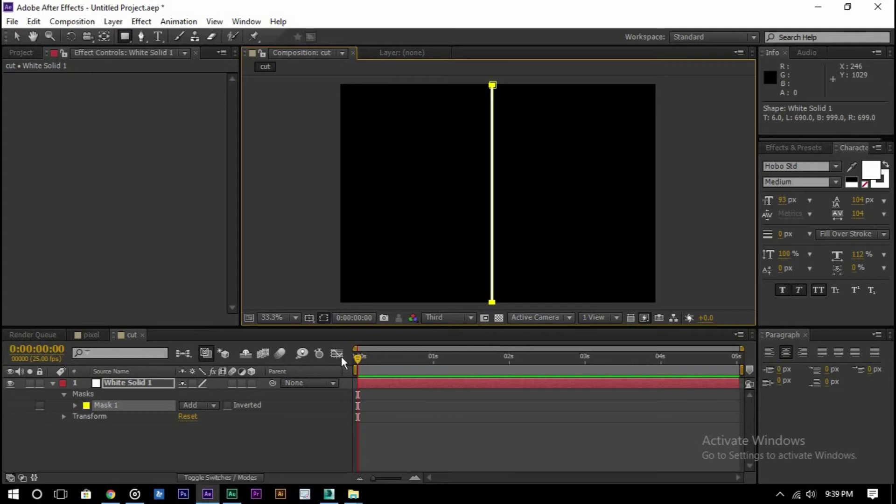
Start keyframing Mask 1's path at 0:00:00:00 and move the whole line mask up until it sits just above the frame
{"action": "key", "text": "v"}
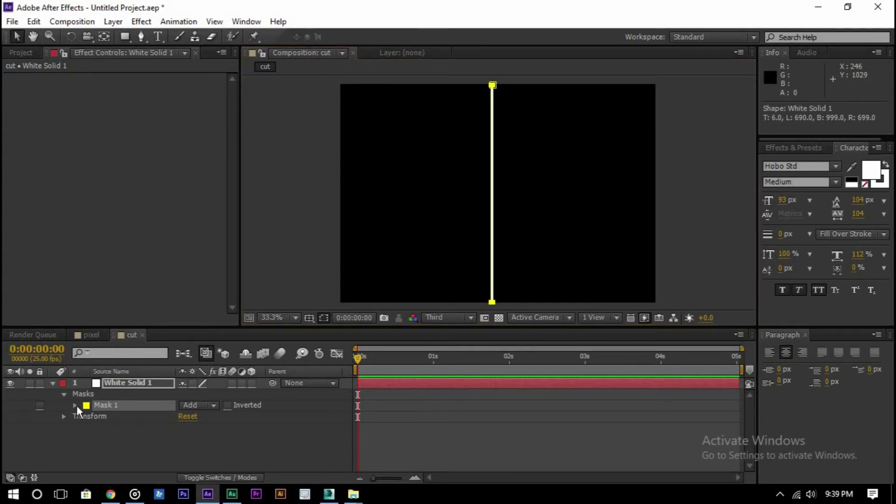
{"action": "left_click", "coordinate": [75, 405]}
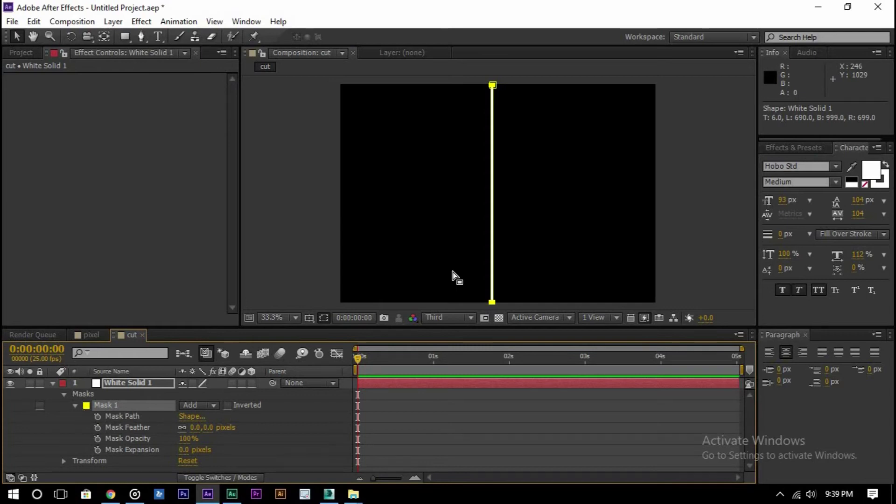
{"action": "key", "text": "comma"}
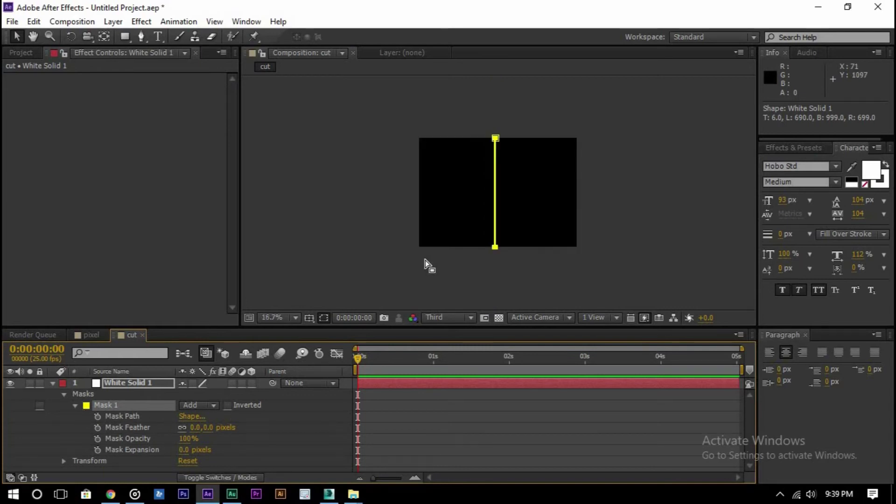
{"action": "left_click", "coordinate": [98, 417]}
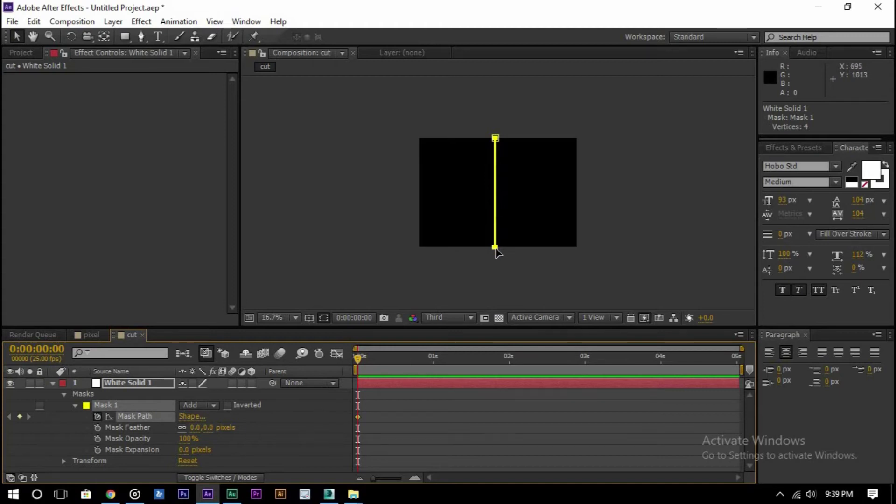
{"action": "left_click_drag", "start_coordinate": [495, 247], "coordinate": [503, 140]}
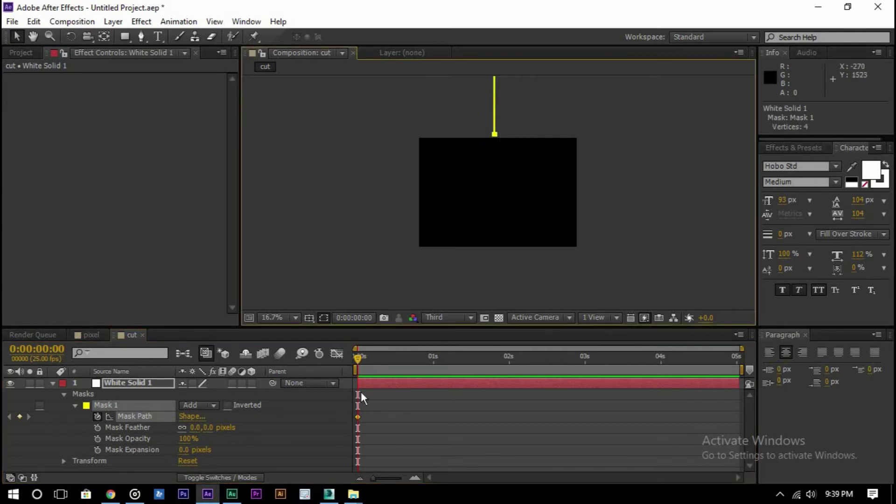
At 0:00:00:10, stretch the line mask's lower end down past the bottom edge of the frame as a second path keyframe
{"action": "left_click_drag", "start_coordinate": [362, 356], "coordinate": [390, 371]}
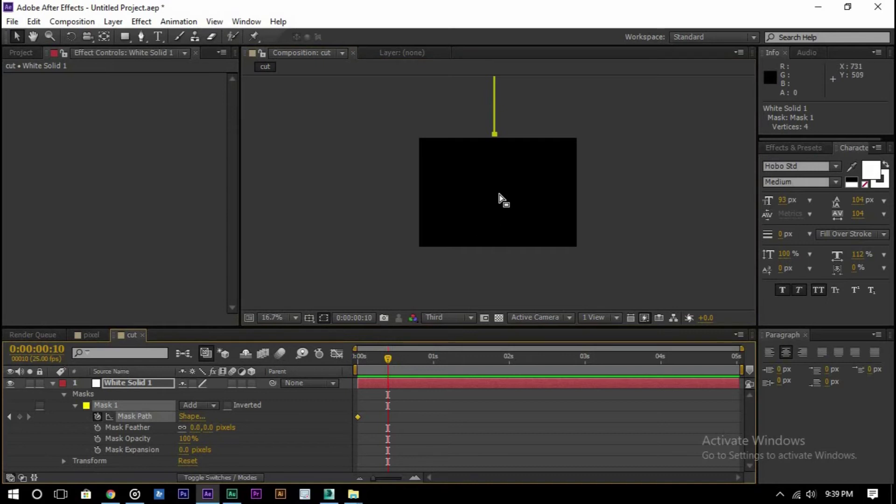
{"action": "scroll", "coordinate": [500, 198], "scroll_direction": "down", "scroll_amount": 2}
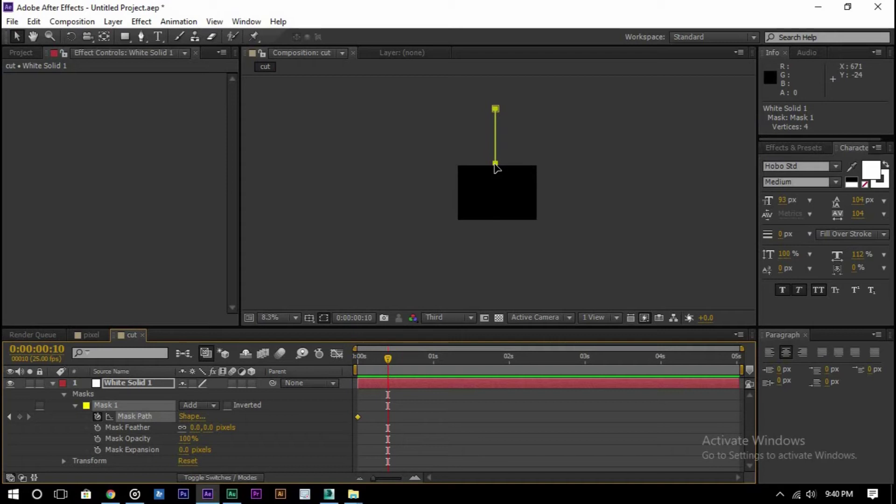
{"action": "left_click", "coordinate": [497, 177]}
{"action": "left_click_drag", "start_coordinate": [496, 163], "coordinate": [497, 226]}
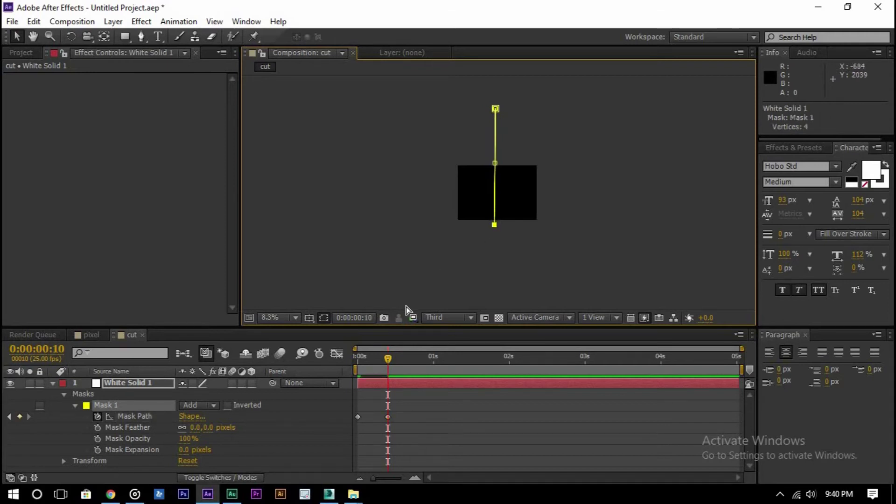
{"action": "key", "text": "period"}
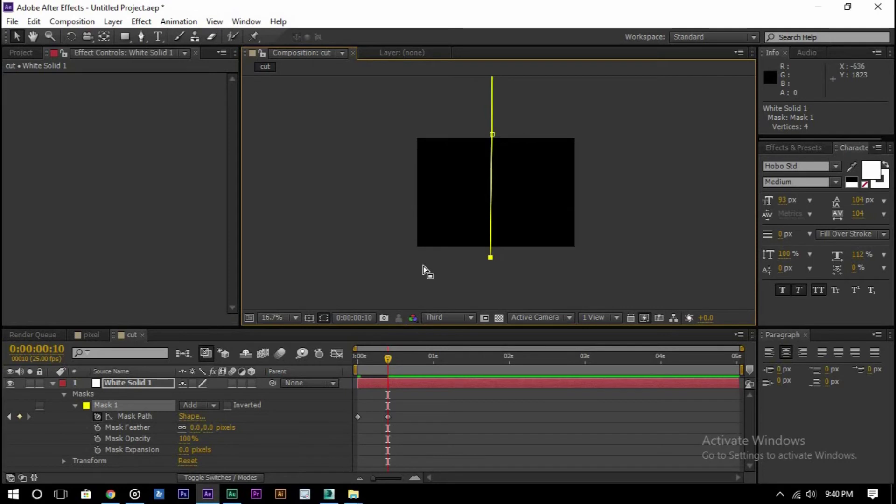
{"action": "key", "text": "period"}
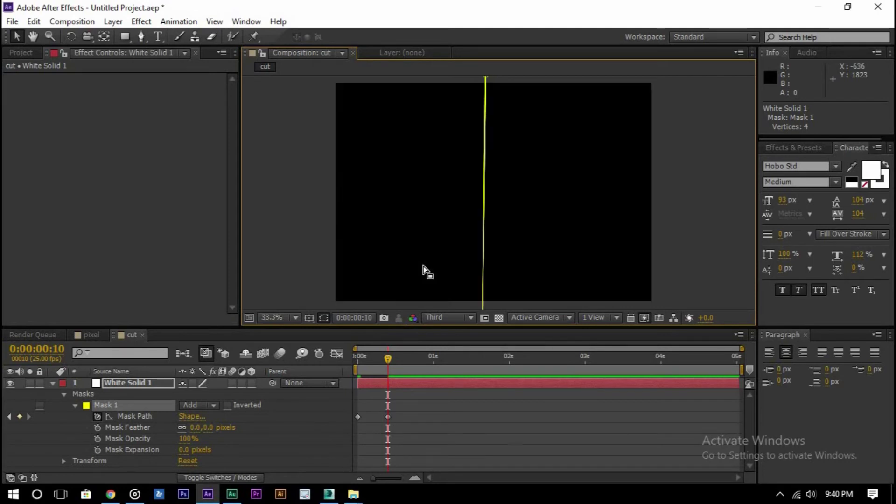
{"action": "key", "text": "comma"}
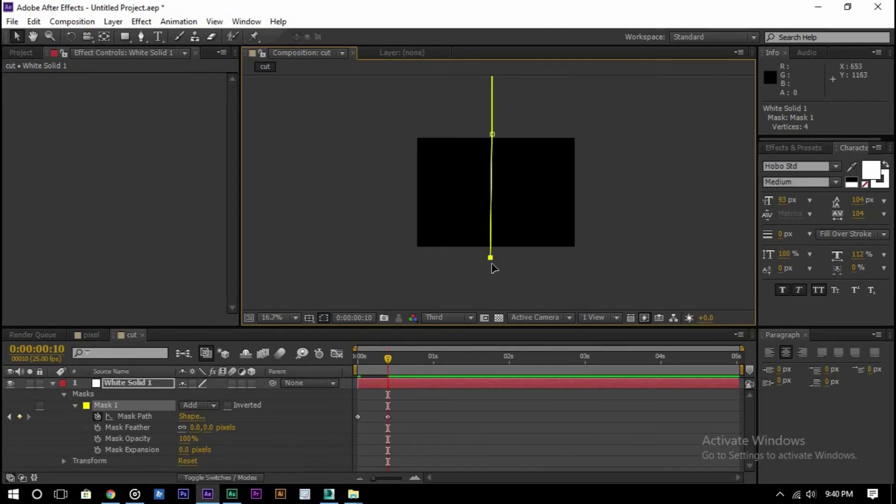
{"action": "left_click_drag", "start_coordinate": [493, 260], "coordinate": [494, 261]}
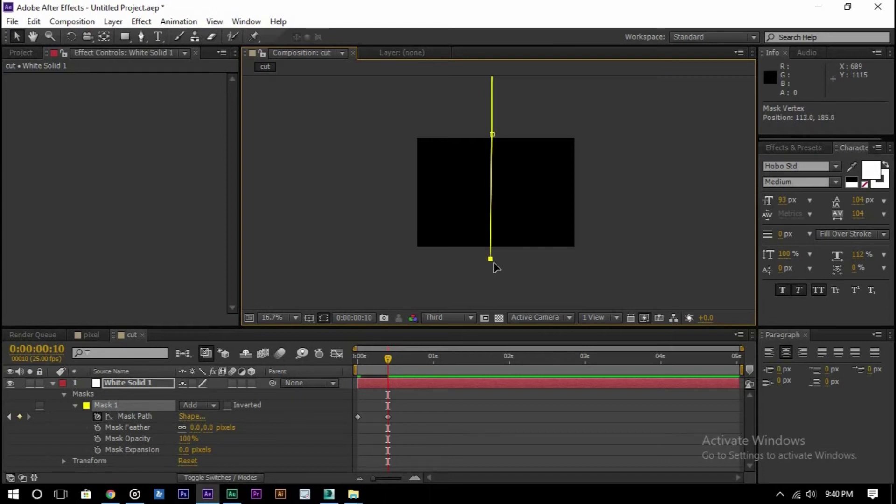
Play back the line's mask animation from the start several times to check how it grows down the frame
{"action": "left_click_drag", "start_coordinate": [385, 354], "coordinate": [349, 357]}
{"action": "left_click", "coordinate": [348, 240]}
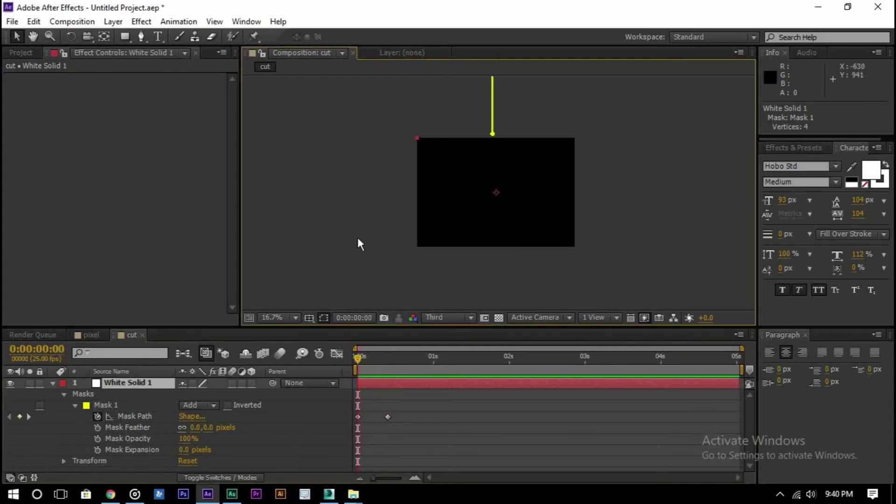
{"action": "key", "text": "period"}
{"action": "key", "text": "h"}
{"action": "key", "text": "space"}
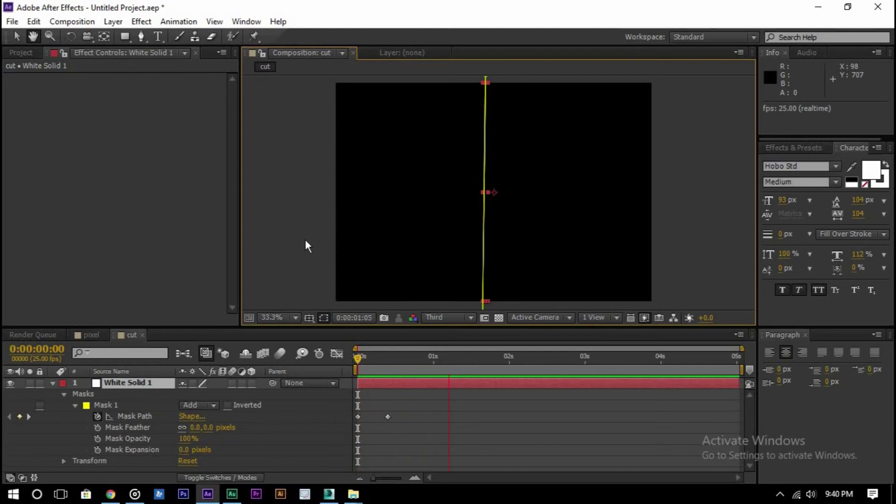
{"action": "key", "text": "v"}
{"action": "left_click", "coordinate": [284, 240]}
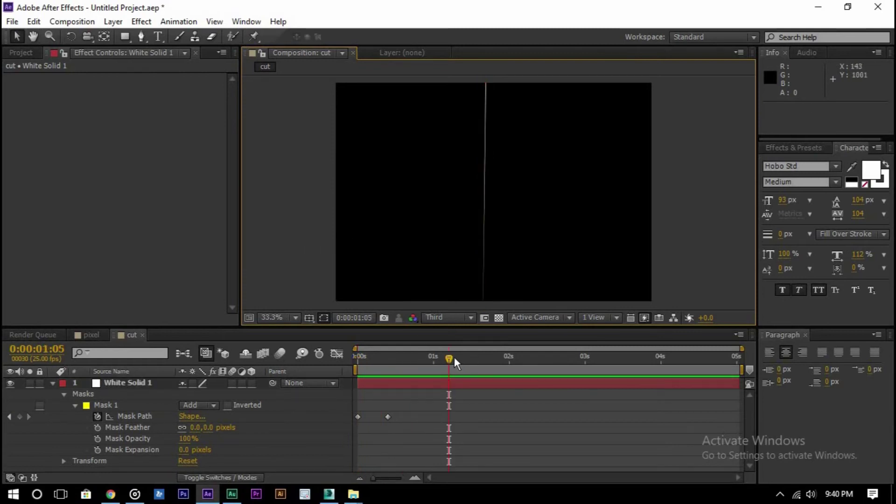
{"action": "left_click_drag", "start_coordinate": [441, 359], "coordinate": [357, 362]}
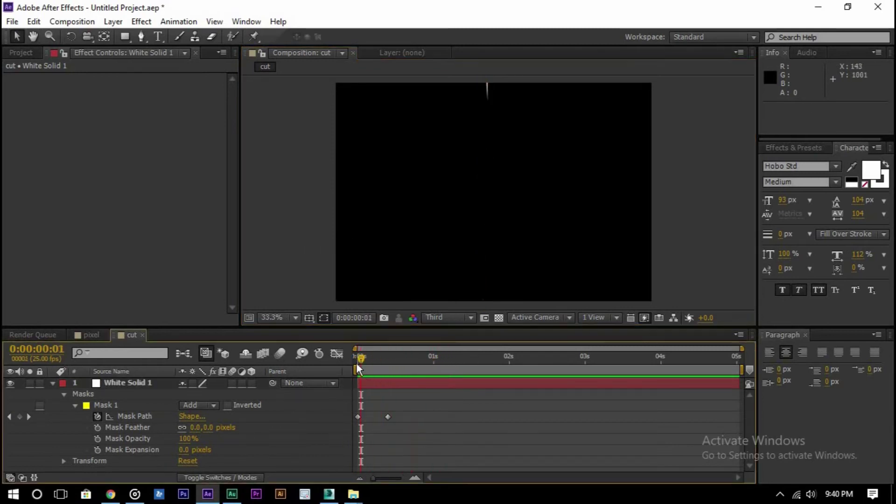
{"action": "key", "text": "space"}
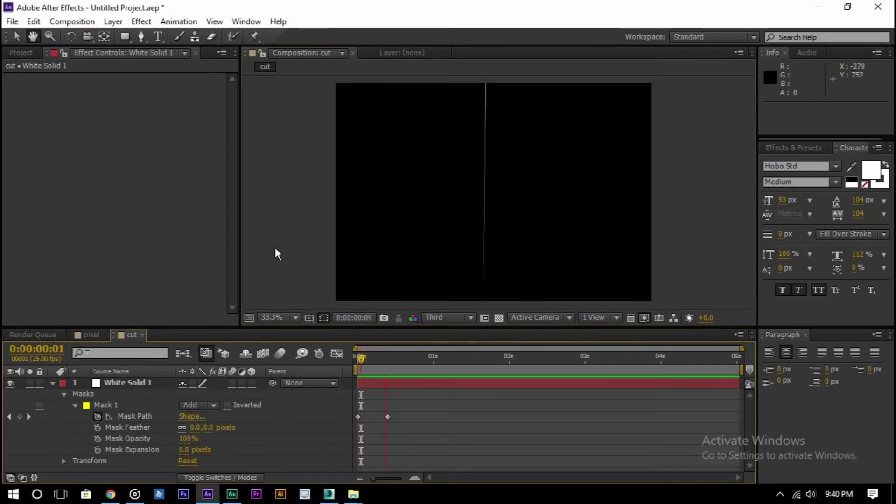
{"action": "left_click_drag", "start_coordinate": [522, 369], "coordinate": [351, 368]}
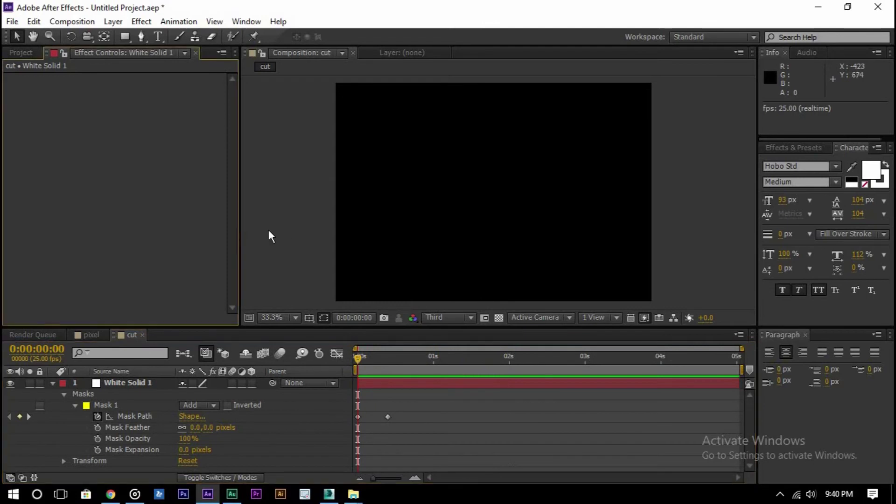
{"action": "key", "text": "space"}
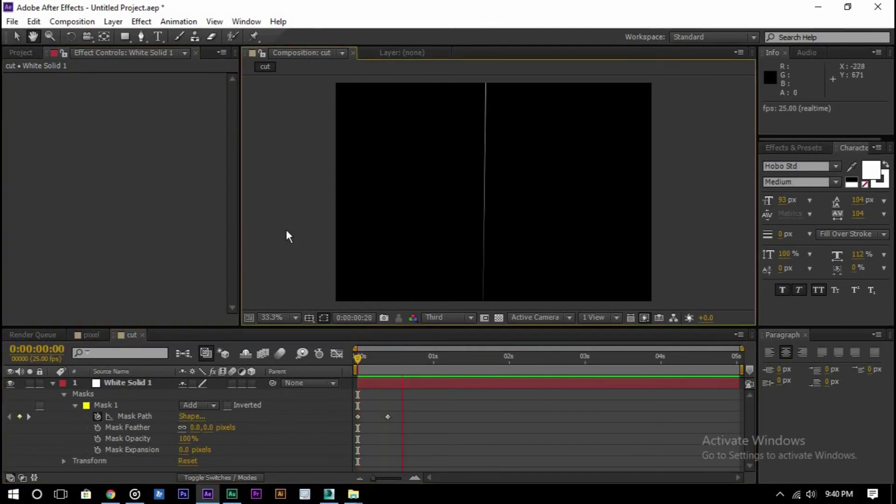
{"action": "key", "text": "space"}
{"action": "left_click_drag", "start_coordinate": [439, 360], "coordinate": [366, 378]}
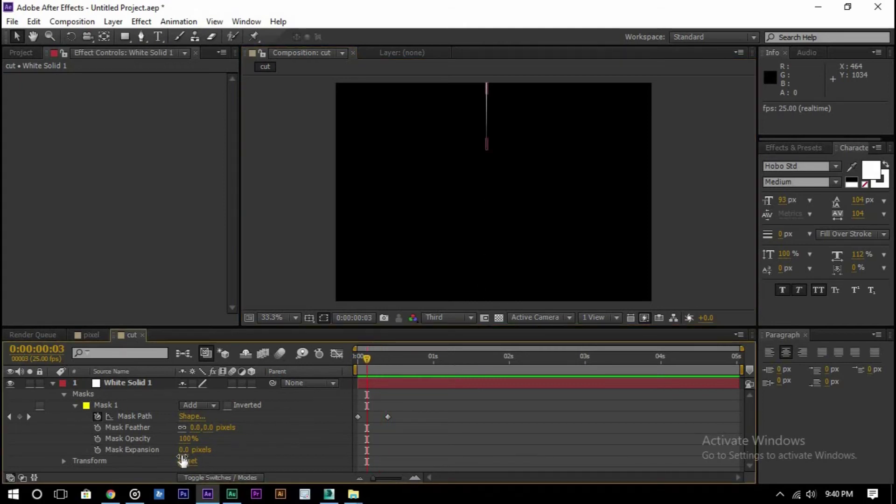
Set Mask 1's expansion to 2.0 pixels and return the time to 0:00:00:00
{"action": "left_click_drag", "start_coordinate": [185, 450], "coordinate": [187, 452]}
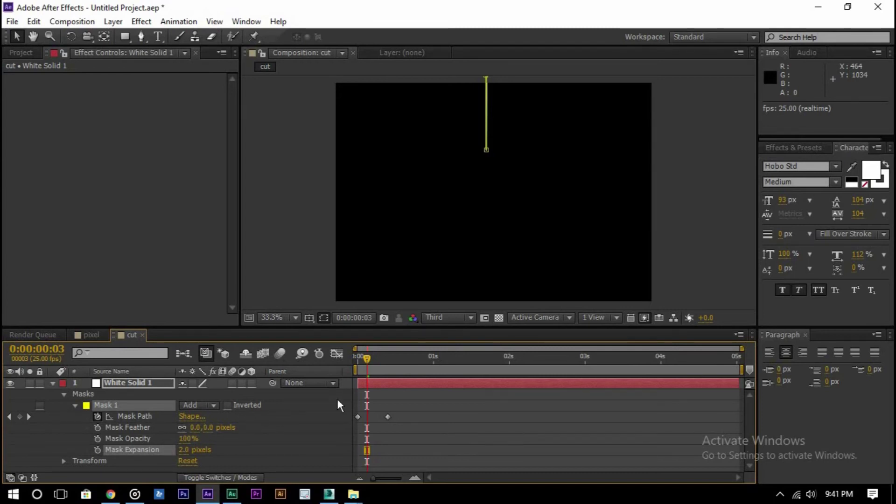
{"action": "left_click_drag", "start_coordinate": [368, 362], "coordinate": [352, 366]}
{"action": "left_click", "coordinate": [260, 305]}
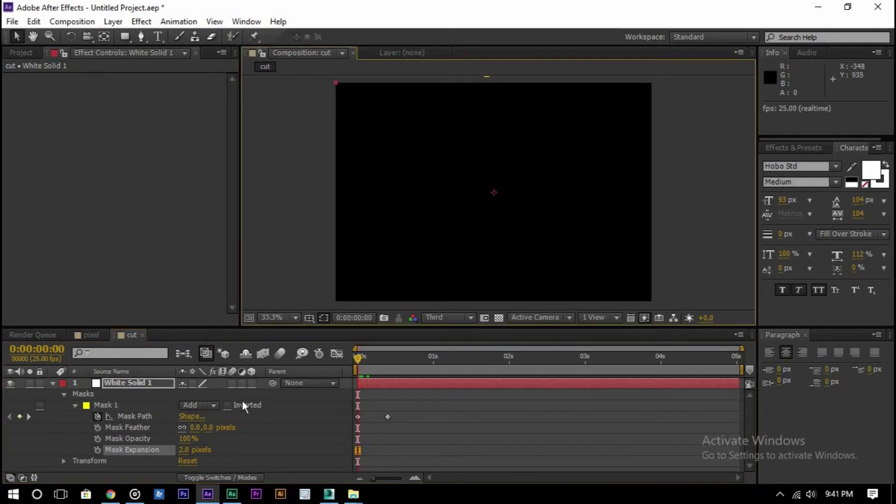
Enable motion blur for the white solid layer and the composition, and check the line at 0:00:00:08
{"action": "left_click", "coordinate": [233, 382]}
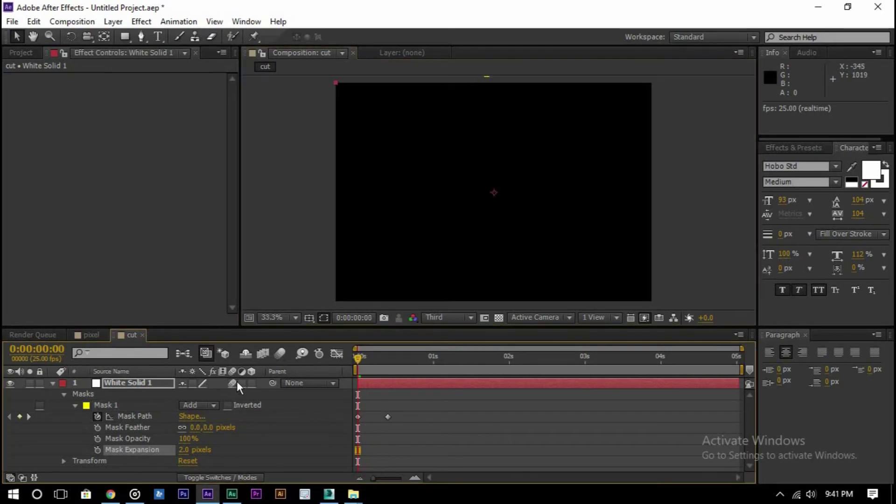
{"action": "left_click", "coordinate": [279, 357]}
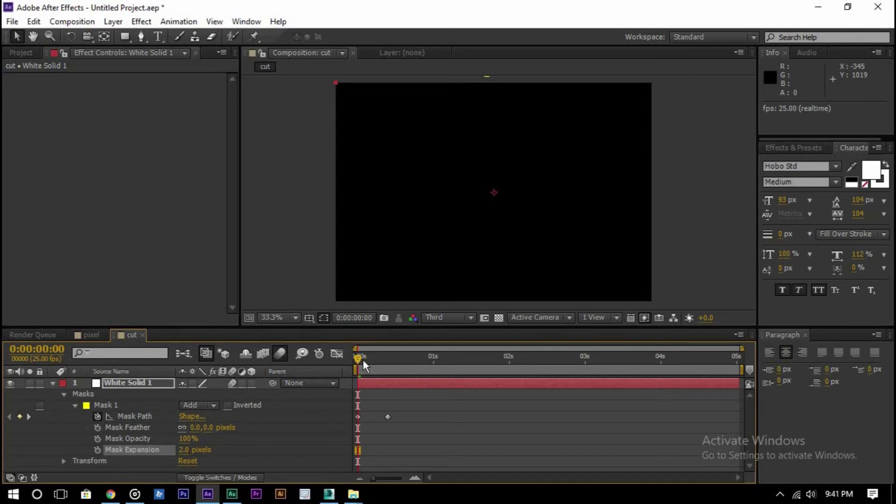
{"action": "left_click_drag", "start_coordinate": [363, 360], "coordinate": [381, 391]}
{"action": "left_click", "coordinate": [276, 217]}
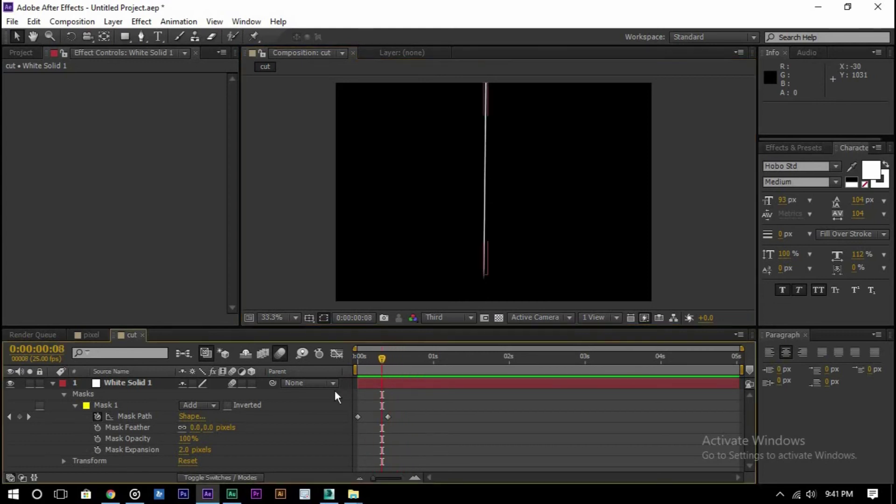
Delete the second mask path keyframe of the line and set the time to 0:00:00:10
{"action": "left_click", "coordinate": [388, 417]}
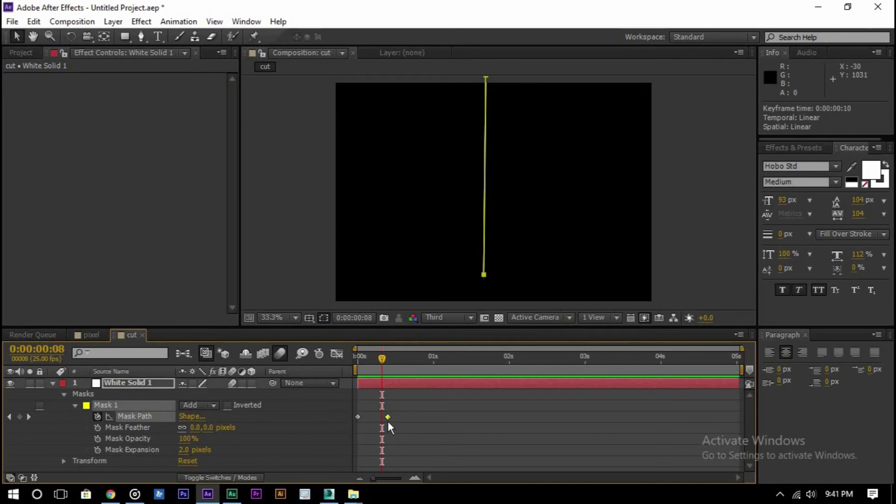
{"action": "key", "text": "Delete"}
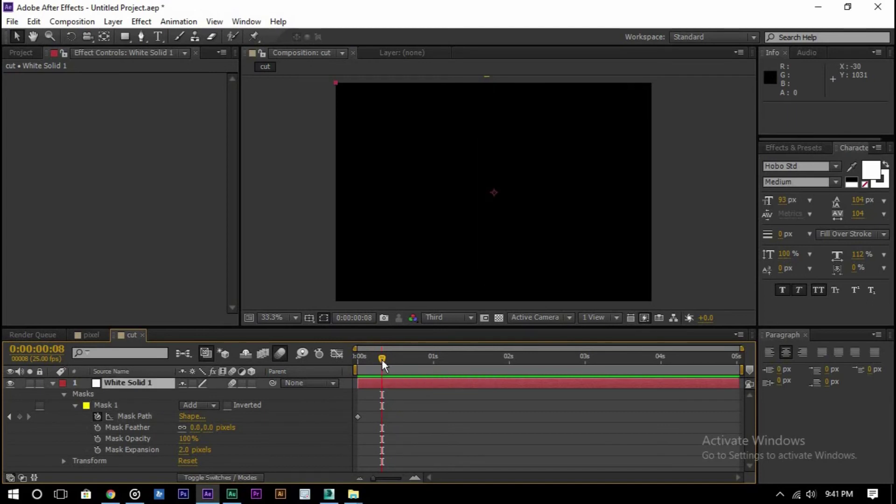
{"action": "key", "text": "Page_Down"}
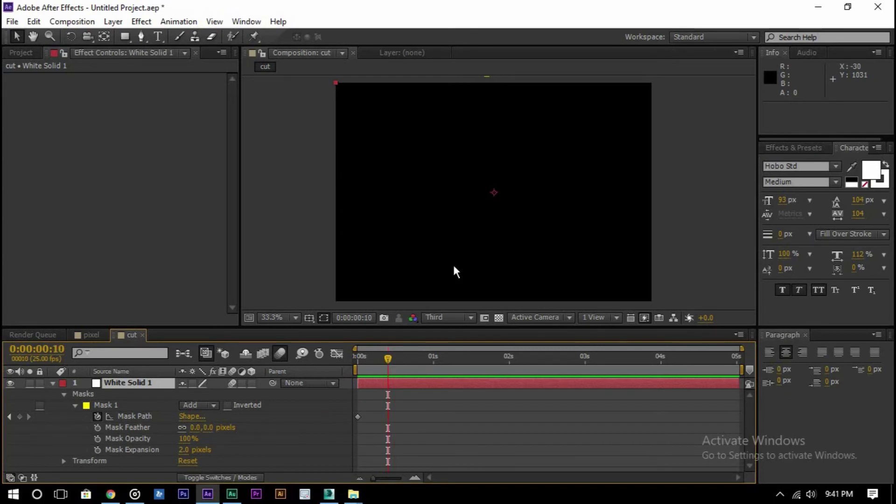
At 0:00:00:10, move the whole of Mask 1 straight down until it lies just below the frame, creating a new path keyframe
{"action": "scroll", "coordinate": [454, 272], "scroll_direction": "down", "scroll_amount": 2}
{"action": "scroll", "coordinate": [455, 272], "scroll_direction": "down", "scroll_amount": 2}
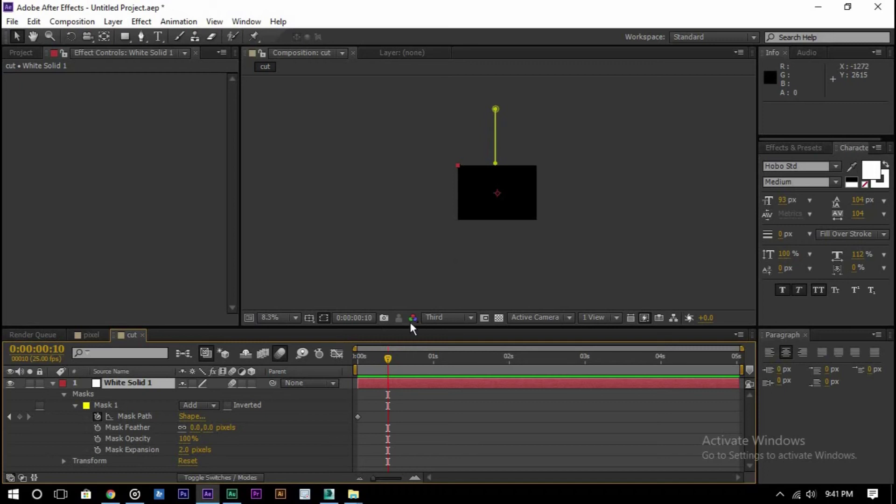
{"action": "left_click", "coordinate": [496, 109]}
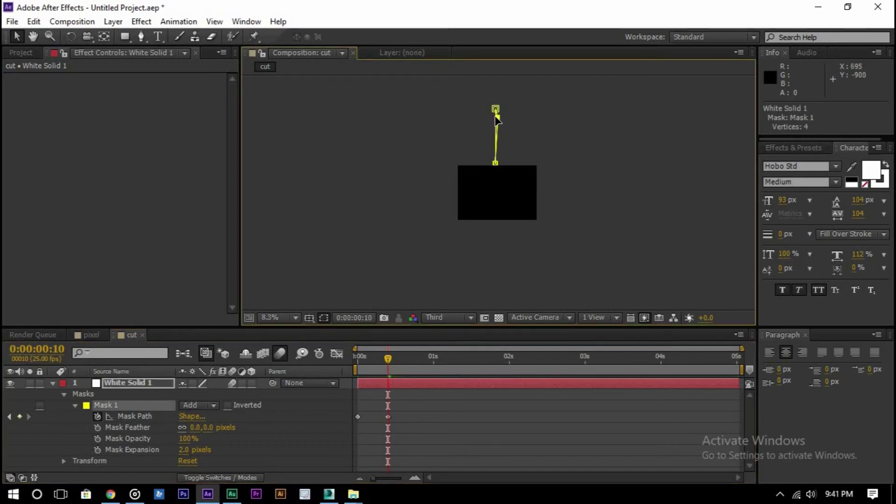
{"action": "key", "text": "ctrl+z"}
{"action": "left_click", "coordinate": [132, 405]}
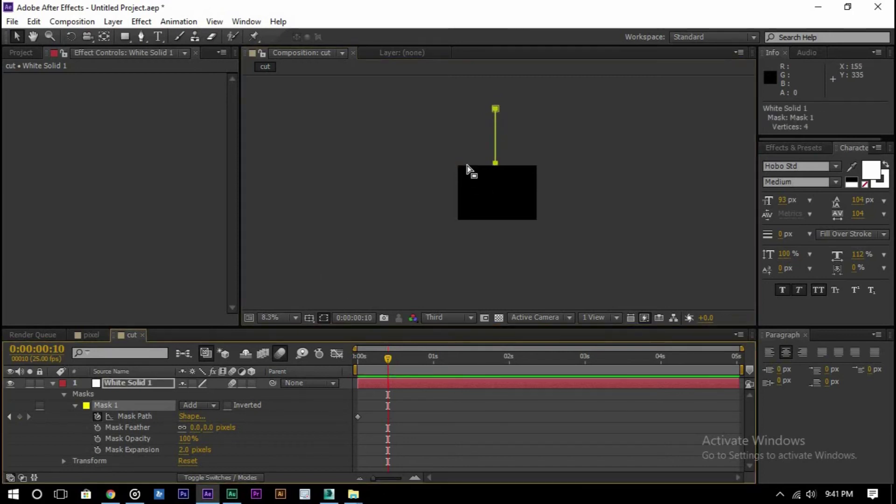
{"action": "left_click", "coordinate": [496, 111]}
{"action": "left_click_drag", "start_coordinate": [496, 122], "coordinate": [496, 227]}
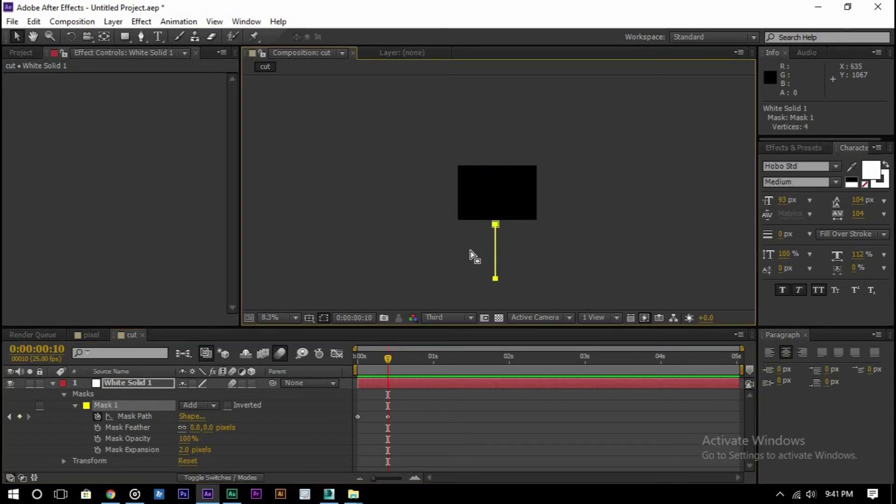
Play back the line's mask animation from the start and inspect the line at 0:00:00:06
{"action": "left_click_drag", "start_coordinate": [388, 358], "coordinate": [354, 373]}
{"action": "scroll", "coordinate": [484, 267], "scroll_direction": "up", "scroll_amount": 1}
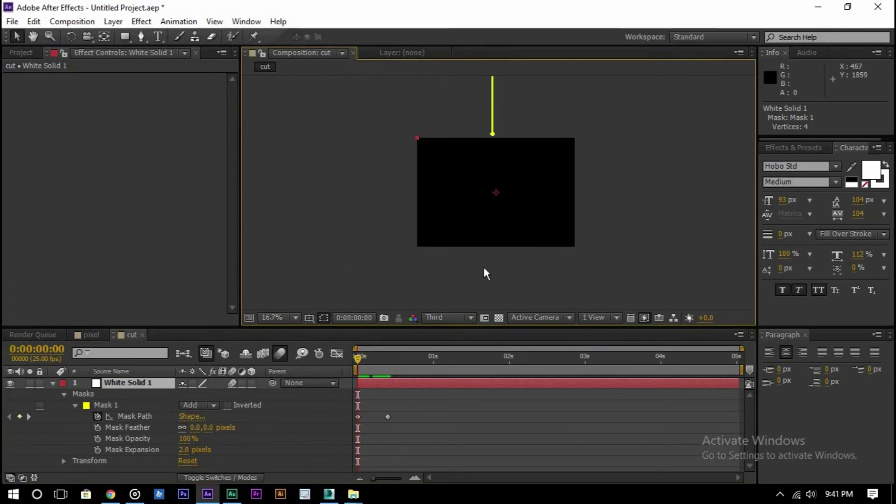
{"action": "left_click", "coordinate": [295, 279]}
{"action": "key", "text": "period"}
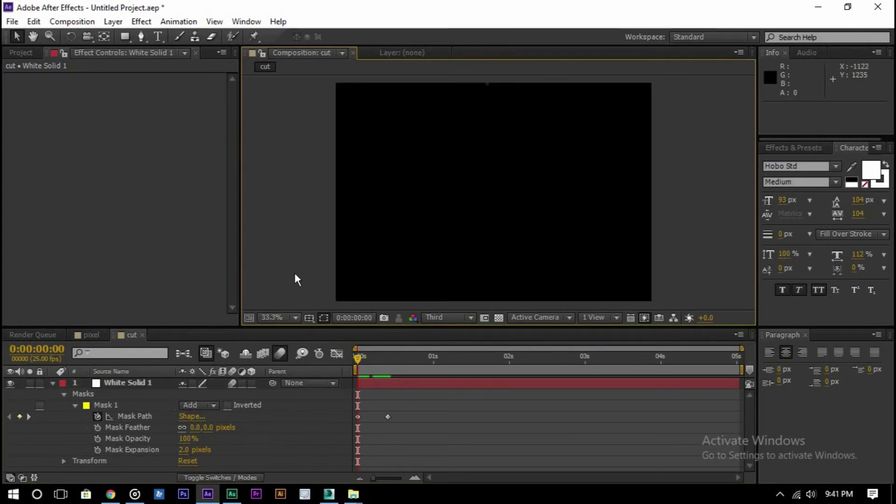
{"action": "key", "text": "comma"}
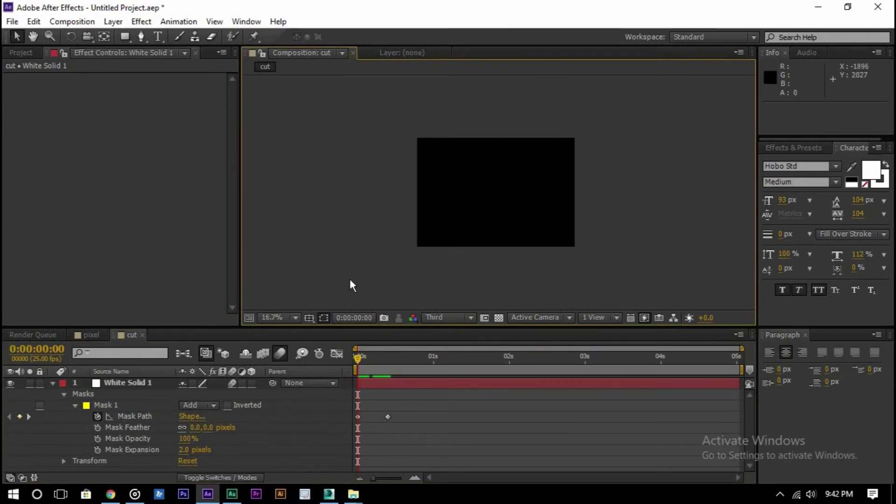
{"action": "left_click", "coordinate": [122, 406]}
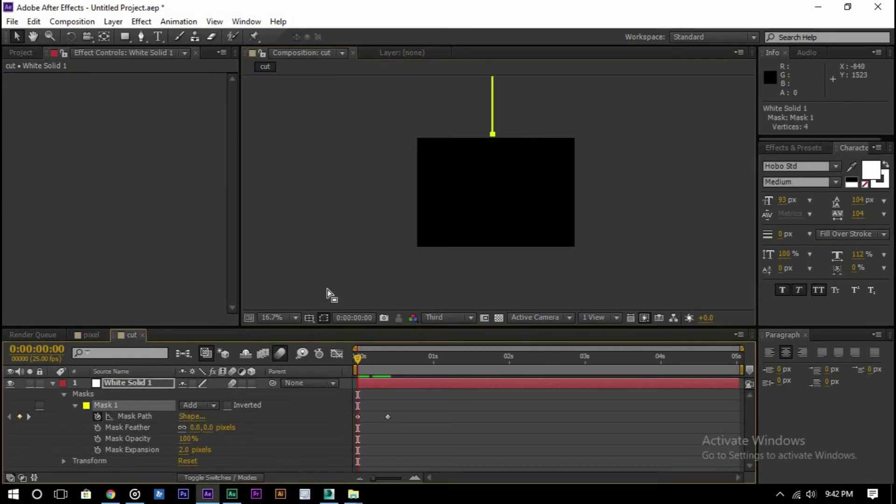
{"action": "key", "text": "period"}
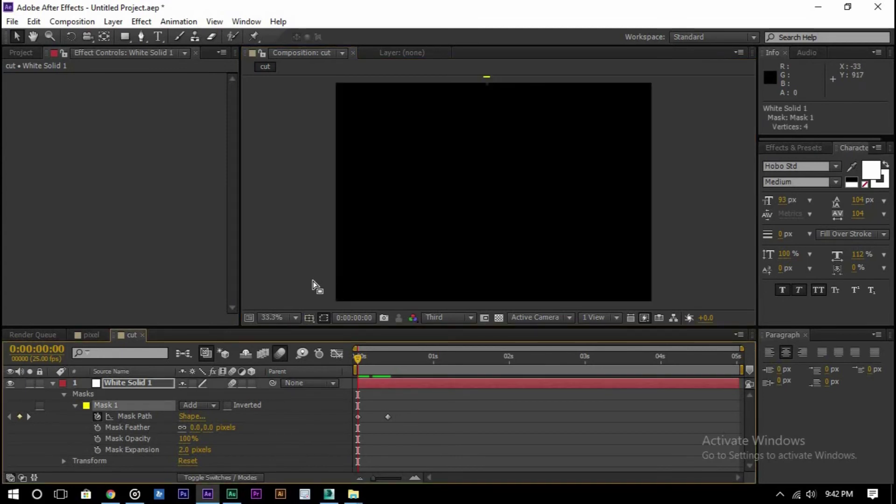
{"action": "left_click", "coordinate": [289, 279]}
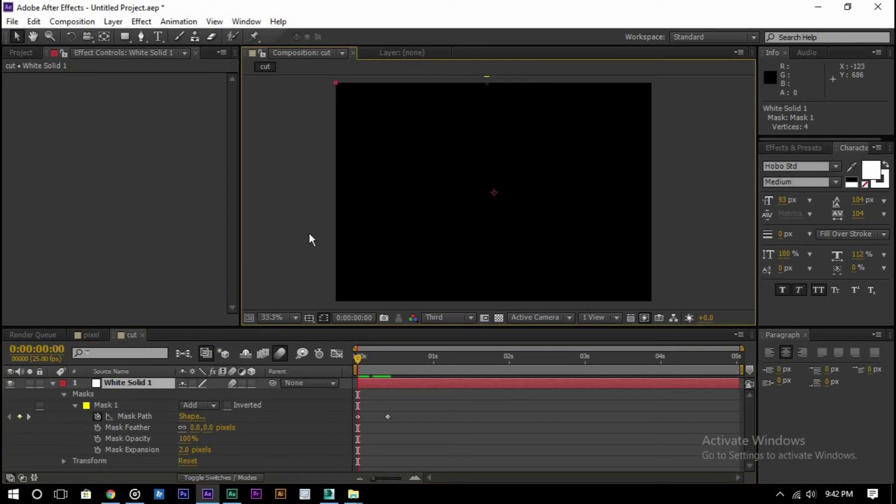
{"action": "key", "text": "space"}
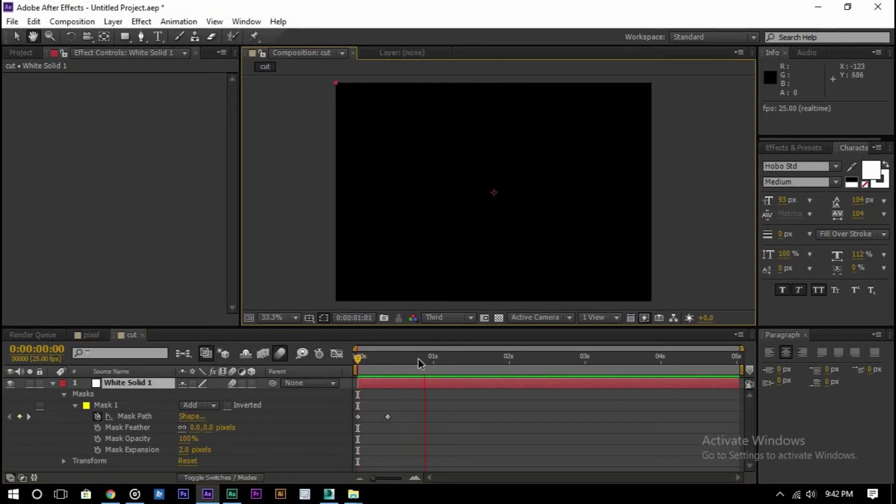
{"action": "left_click_drag", "start_coordinate": [424, 371], "coordinate": [377, 391]}
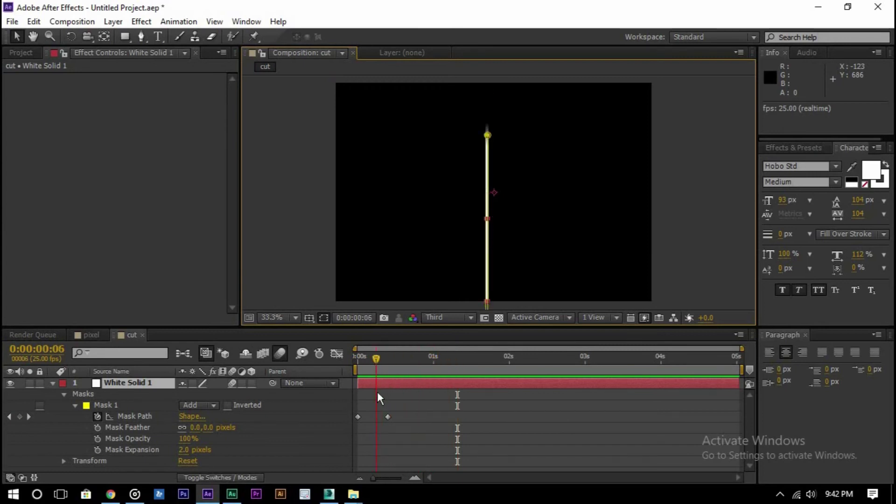
{"action": "left_click", "coordinate": [487, 219]}
{"action": "left_click", "coordinate": [440, 226]}
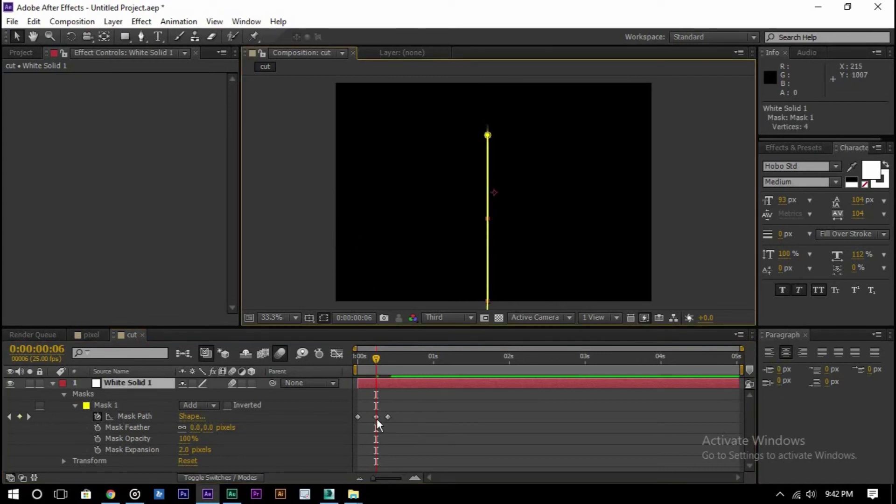
{"action": "key", "text": "Delete"}
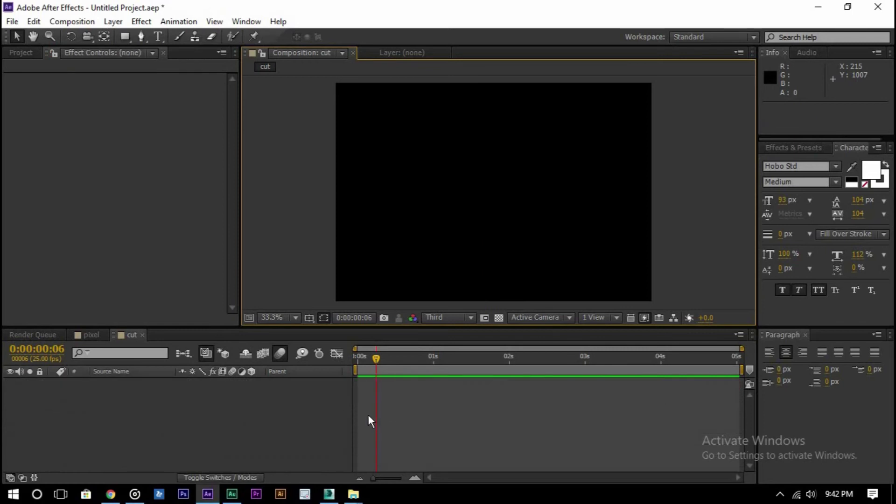
{"action": "key", "text": "ctrl+z"}
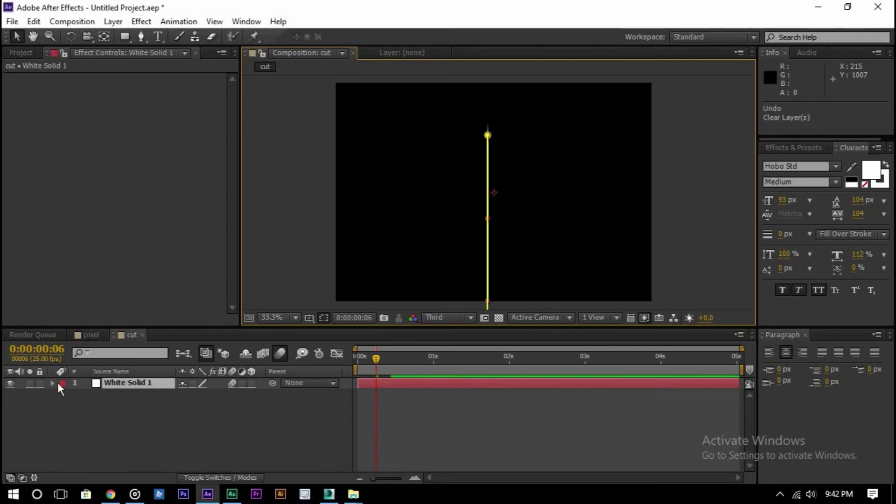
Reveal Mask 1's properties on the white solid and delete the extra mask path keyframe at 0:00:00:06
{"action": "key", "text": "ctrl+grave"}
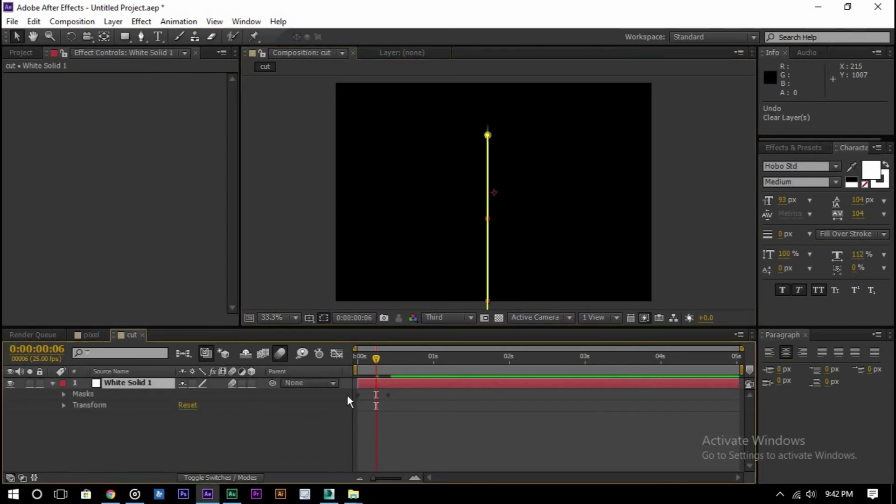
{"action": "left_click", "coordinate": [63, 388]}
{"action": "left_click", "coordinate": [64, 394]}
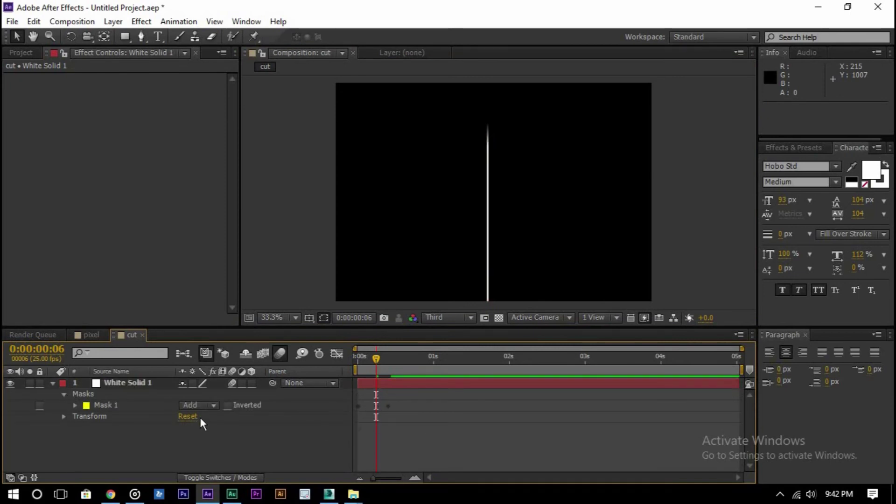
{"action": "left_click", "coordinate": [75, 405]}
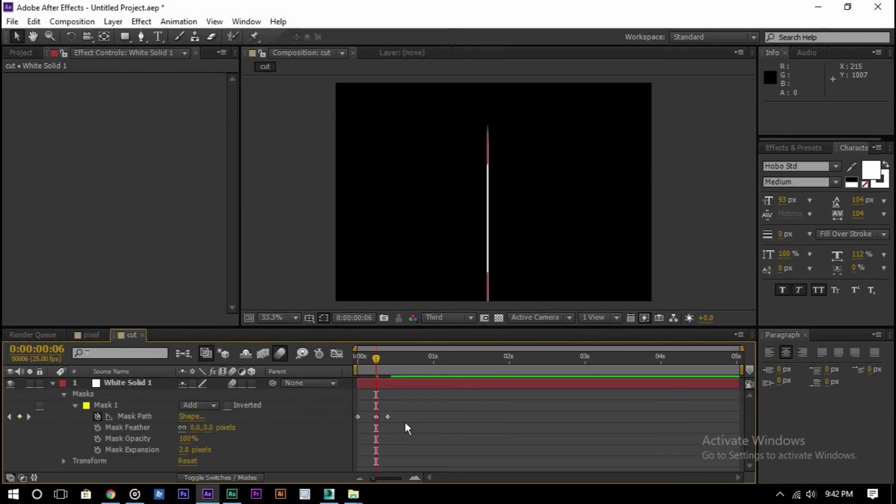
{"action": "left_click", "coordinate": [374, 417]}
{"action": "key", "text": "Delete"}
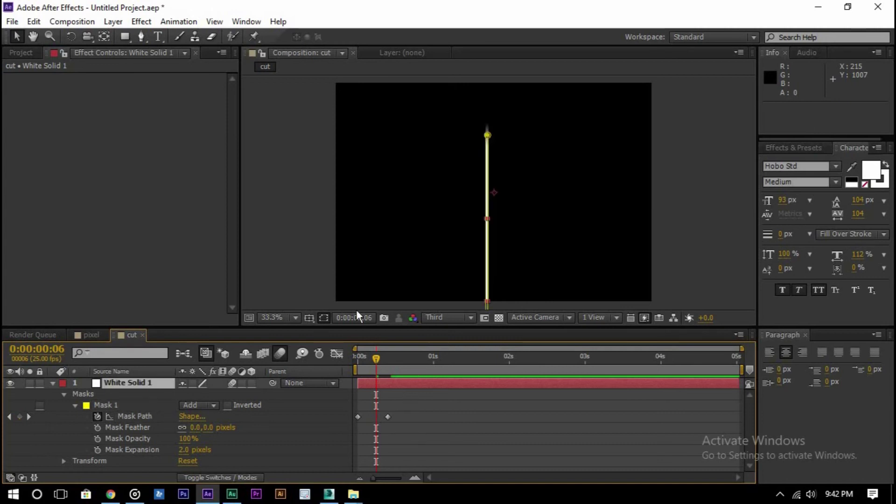
Add the cut composition as the top layer of the pixel composition and check the line over the text at 0:00:00:03
{"action": "left_click", "coordinate": [89, 335]}
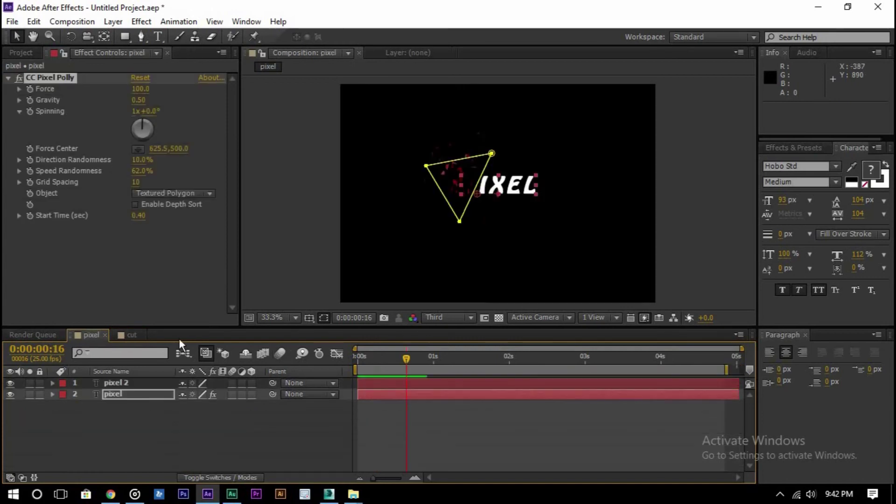
{"action": "left_click", "coordinate": [18, 53]}
{"action": "left_click_drag", "start_coordinate": [64, 195], "coordinate": [119, 379]}
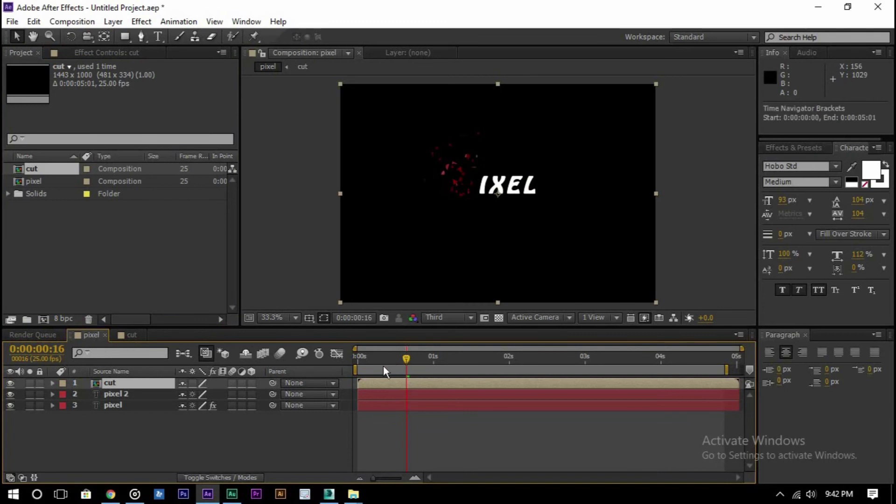
{"action": "mouse_move", "coordinate": [394, 365]}
{"action": "left_mouse_down"}
{"action": "mouse_move", "coordinate": [378, 372]}
{"action": "mouse_move", "coordinate": [410, 375]}
{"action": "mouse_move", "coordinate": [357, 380]}
{"action": "mouse_move", "coordinate": [399, 386]}
{"action": "mouse_move", "coordinate": [367, 390]}
{"action": "left_mouse_up"}
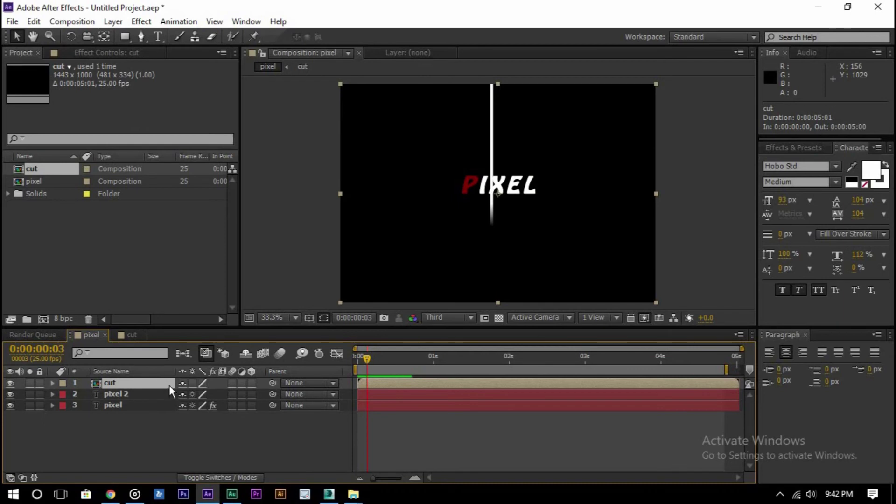
At 0:00:00:06, rotate the cut layer to 45° and move it to position 655.5, 473.0, so the line crosses between P and I
{"action": "key", "text": "r"}
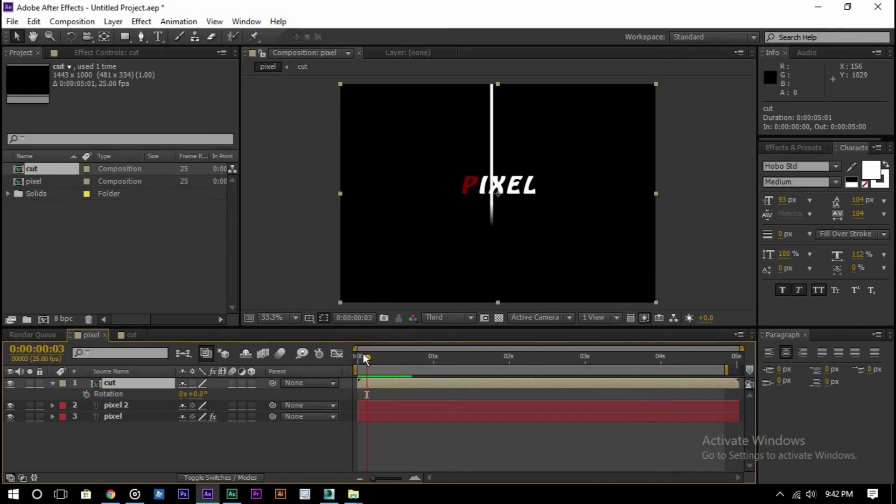
{"action": "left_click_drag", "start_coordinate": [364, 354], "coordinate": [377, 358]}
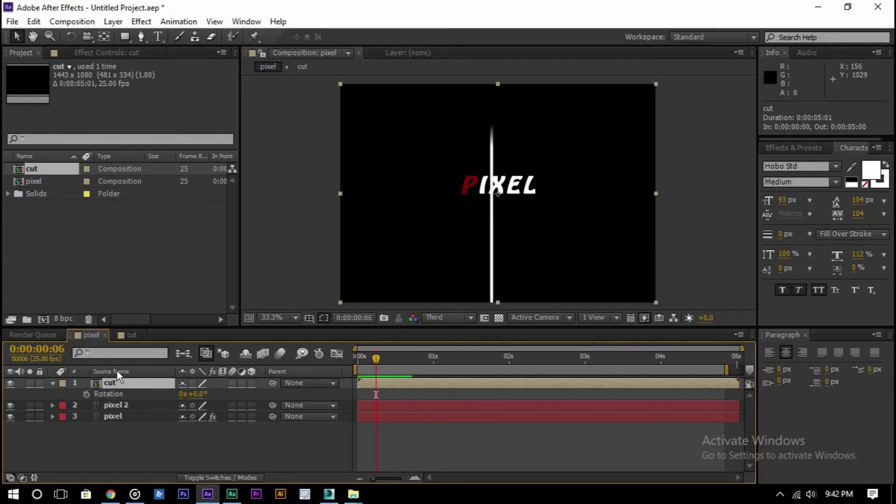
{"action": "left_click_drag", "start_coordinate": [191, 395], "coordinate": [212, 395]}
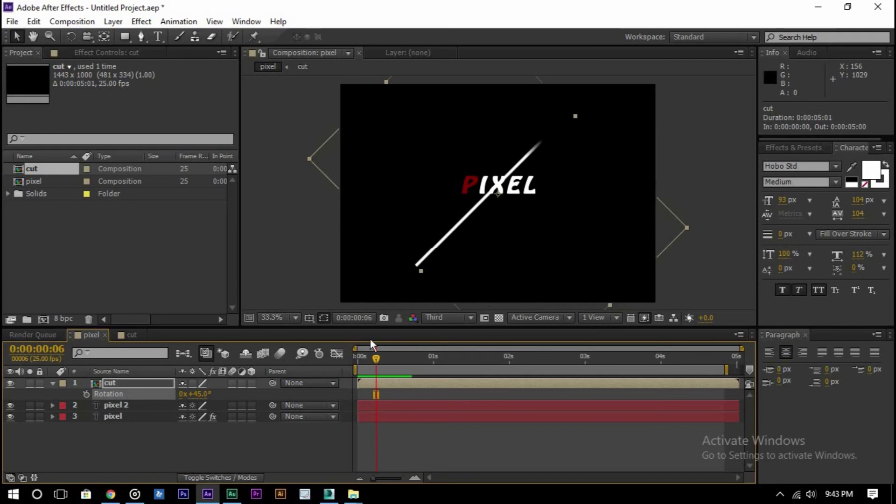
{"action": "left_click_drag", "start_coordinate": [496, 193], "coordinate": [486, 192]}
Shift the cut layer in time so it starts at 0:00:00:08, and check the line against the shattering P at 0:00:00:11
{"action": "left_click", "coordinate": [368, 360]}
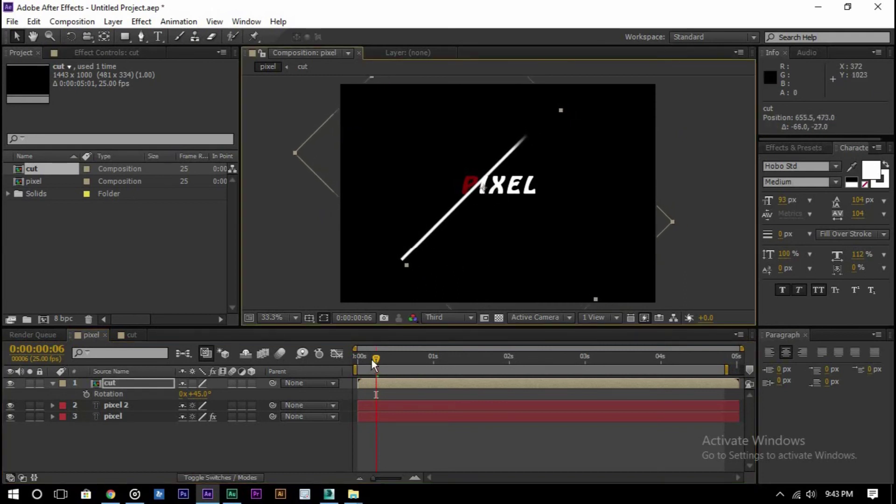
{"action": "mouse_move", "coordinate": [379, 359]}
{"action": "left_mouse_down"}
{"action": "mouse_move", "coordinate": [396, 361]}
{"action": "mouse_move", "coordinate": [362, 365]}
{"action": "mouse_move", "coordinate": [396, 367]}
{"action": "mouse_move", "coordinate": [389, 372]}
{"action": "mouse_move", "coordinate": [424, 388]}
{"action": "left_mouse_up"}
{"action": "left_click", "coordinate": [405, 382]}
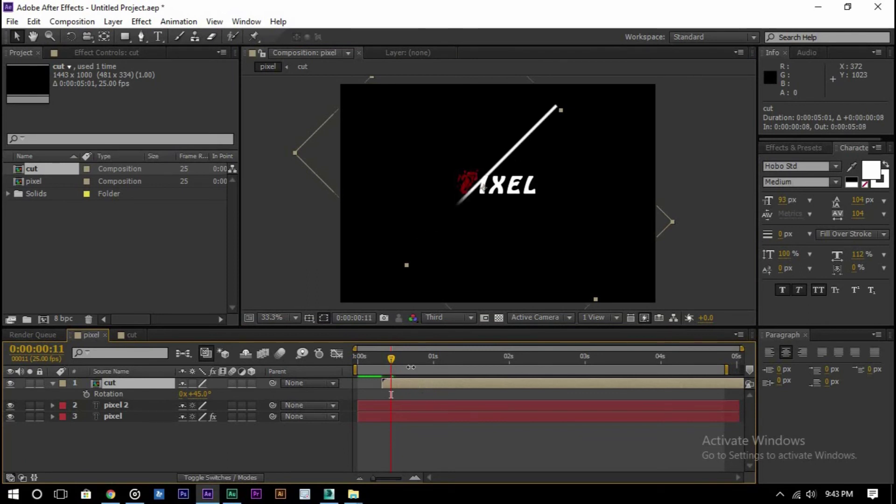
Collapse the cut layer's rotation property and play back the pixel composition from the start to check the cut's timing
{"action": "left_click_drag", "start_coordinate": [391, 356], "coordinate": [346, 359]}
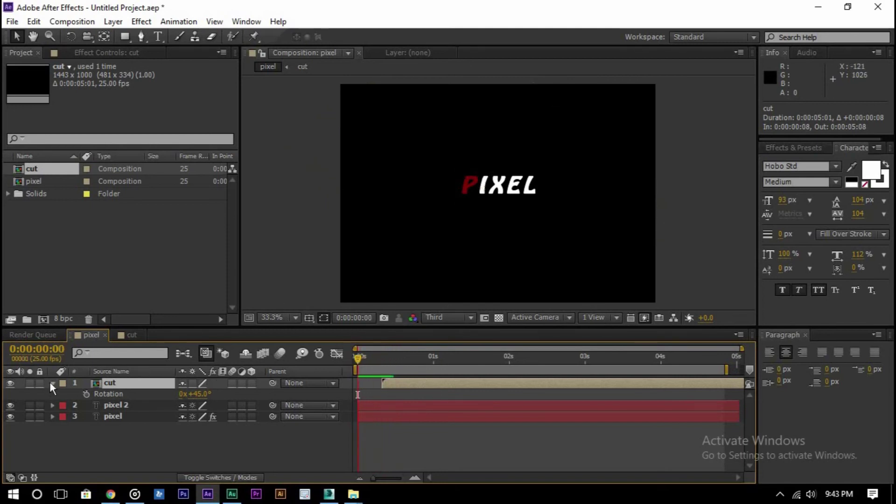
{"action": "key", "text": "r"}
{"action": "key", "text": "space"}
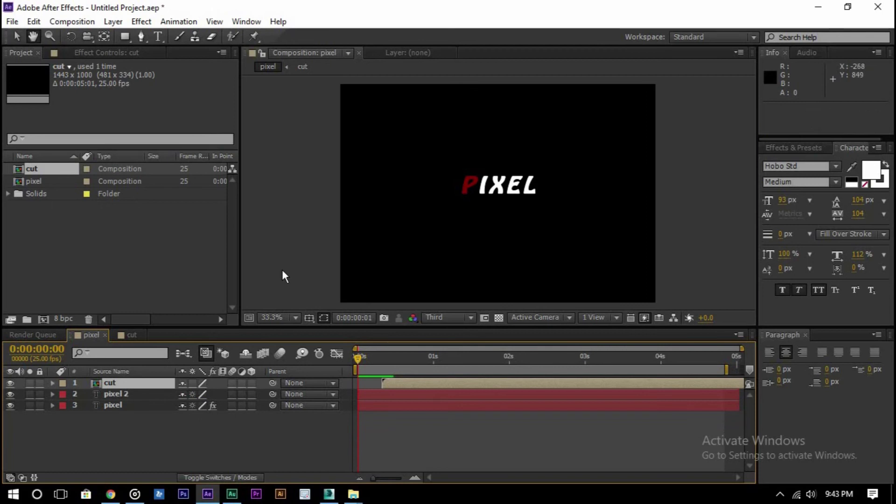
{"action": "left_click_drag", "start_coordinate": [435, 362], "coordinate": [355, 384]}
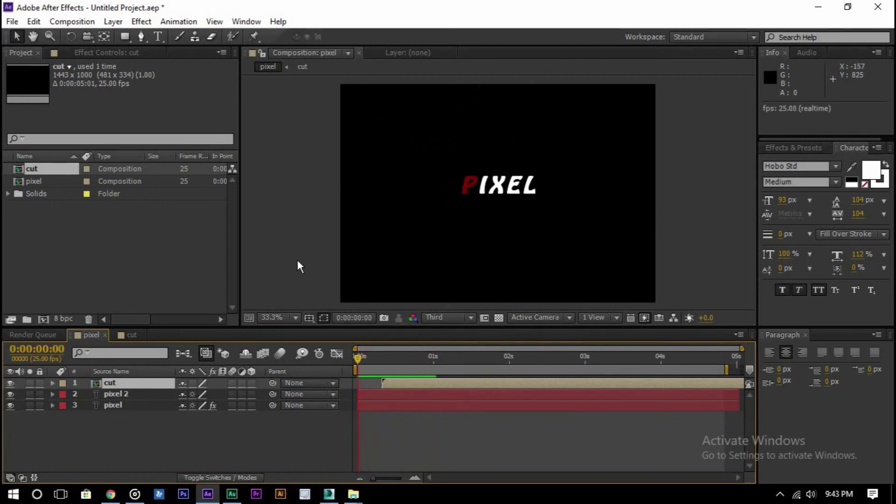
{"action": "key", "text": "space"}
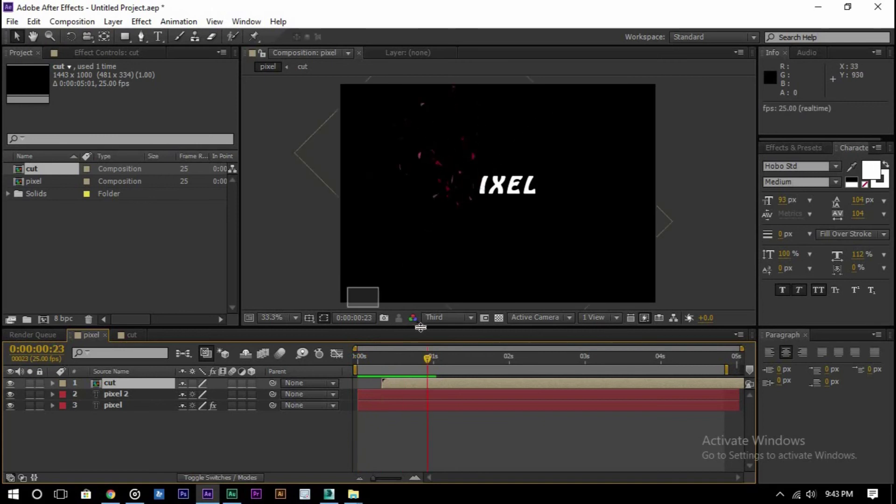
{"action": "key", "text": "space"}
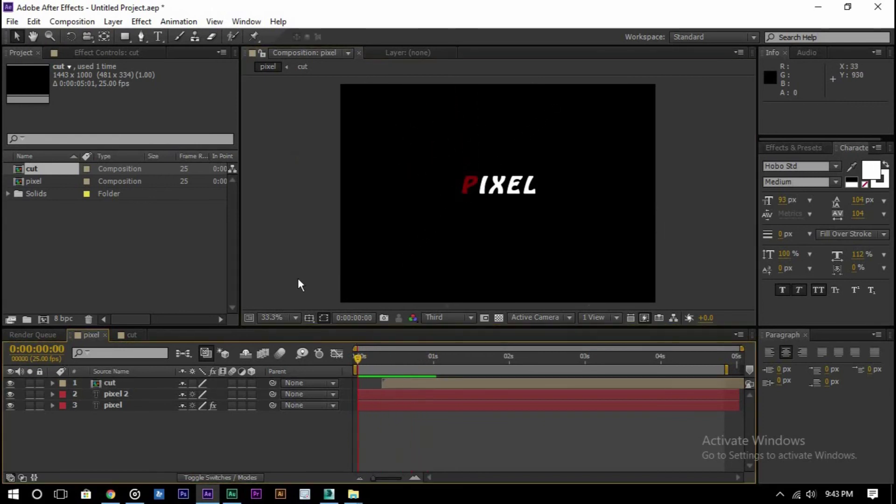
Play back the pixel composition twice from the start to check the cut and shatter timing
{"action": "left_click", "coordinate": [284, 268]}
{"action": "key", "text": "space"}
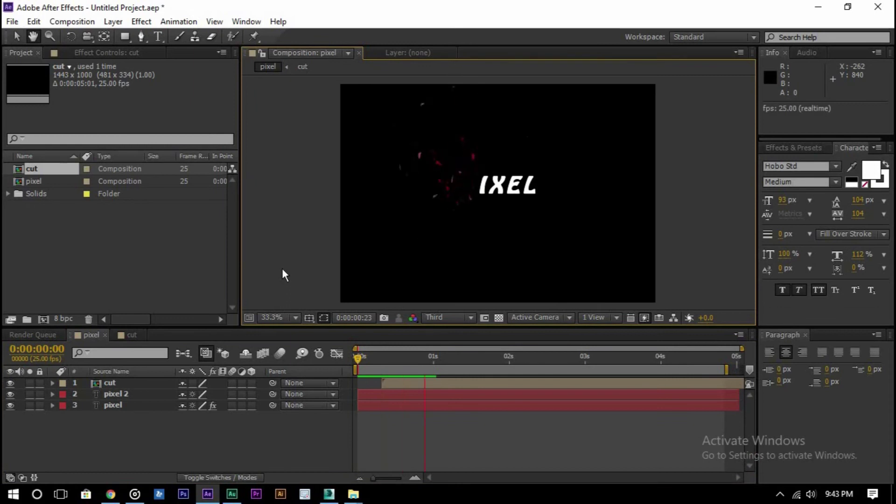
{"action": "left_click_drag", "start_coordinate": [436, 358], "coordinate": [357, 374]}
{"action": "left_click", "coordinate": [282, 273]}
{"action": "key", "text": "space"}
{"action": "left_click_drag", "start_coordinate": [414, 361], "coordinate": [351, 371]}
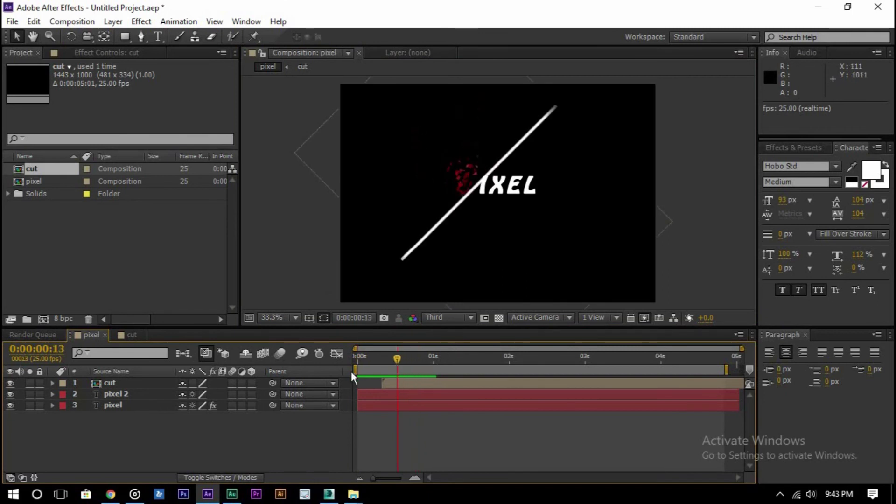
Clear the pixel search term from the effects and presets library to list all categories
{"action": "left_click", "coordinate": [797, 148]}
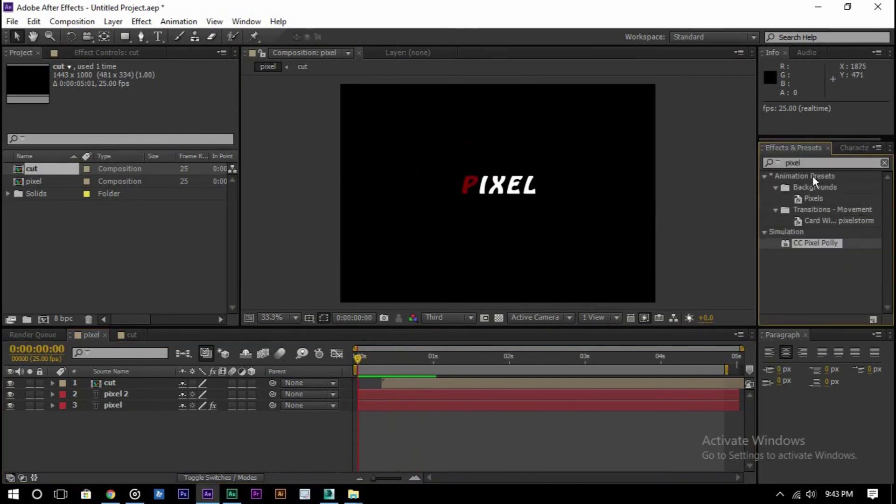
{"action": "left_click", "coordinate": [808, 162]}
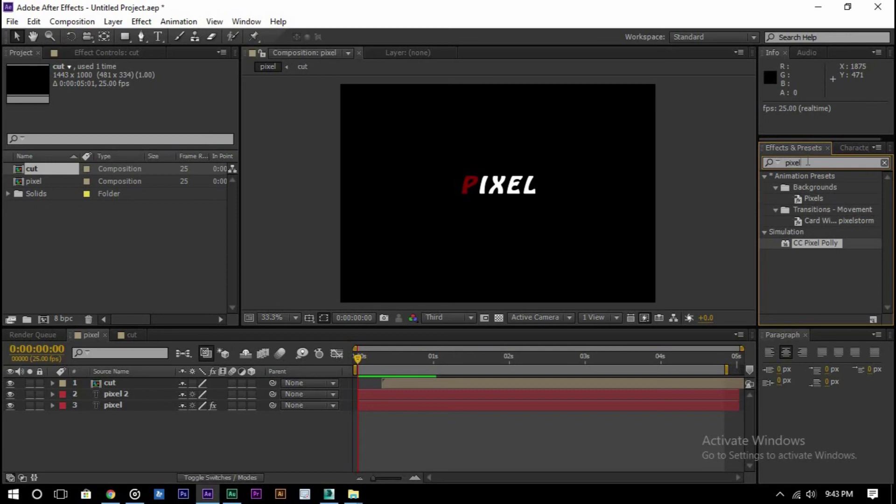
{"action": "key", "text": "BackSpace"}
{"action": "key", "text": "BackSpace"}
{"action": "key", "text": "BackSpace"}
{"action": "key", "text": "BackSpace"}
{"action": "key", "text": "BackSpace"}
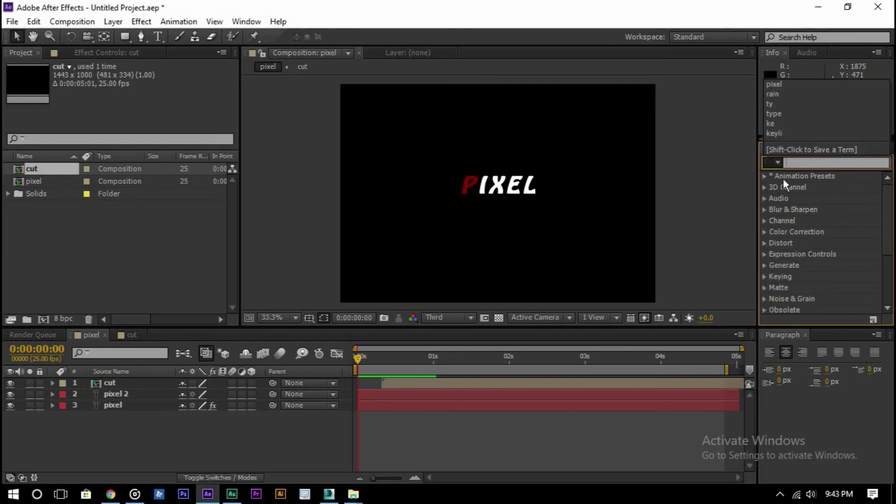
Apply the Blaster preset from the Sound Effects animation presets to the pixel 2 layer
{"action": "left_click", "coordinate": [763, 175]}
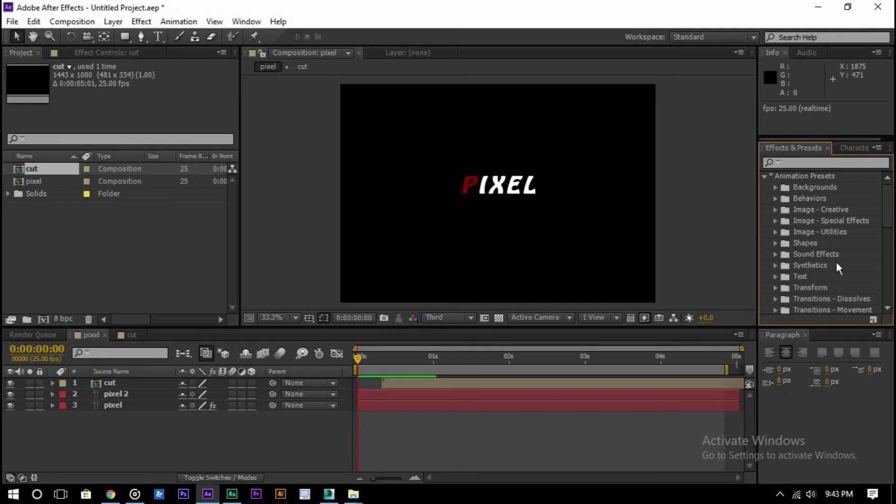
{"action": "left_click", "coordinate": [775, 255]}
{"action": "scroll", "coordinate": [811, 198], "scroll_direction": "down", "scroll_amount": 3}
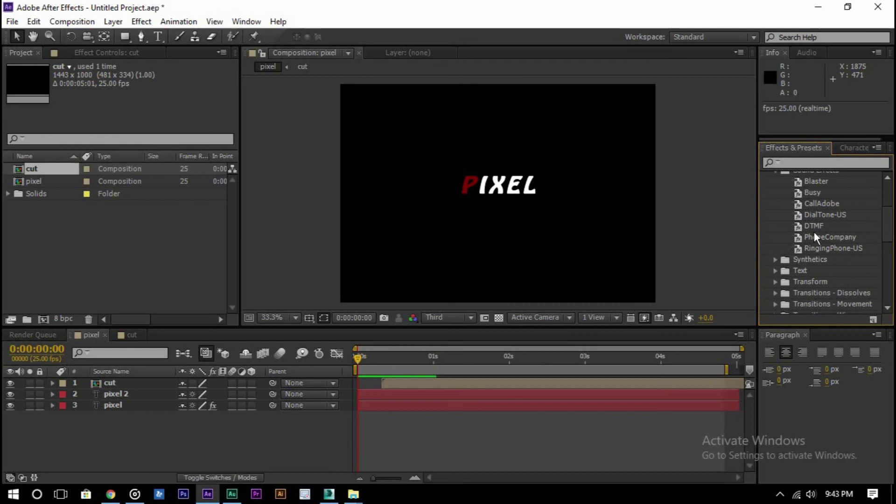
{"action": "left_click_drag", "start_coordinate": [813, 178], "coordinate": [167, 399]}
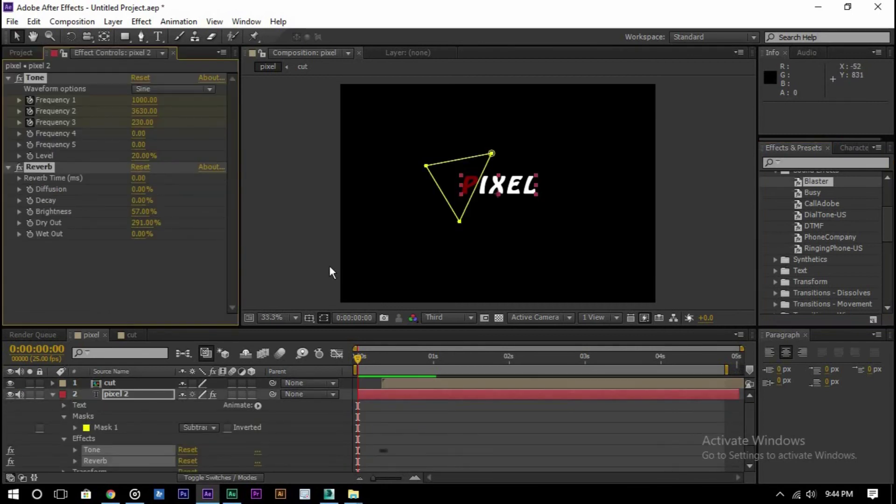
Preview the pixel composition, including a RAM preview, to hear the Blaster sound with the shattering P
{"action": "key", "text": "space"}
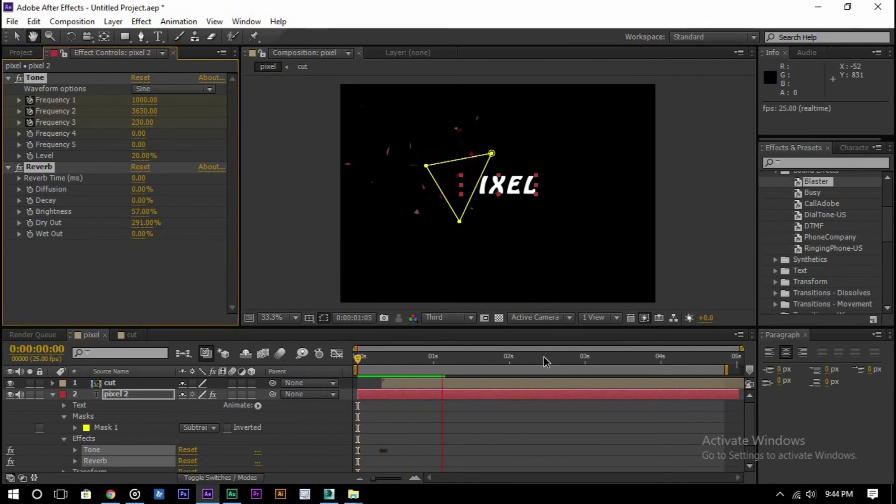
{"action": "key", "text": "space"}
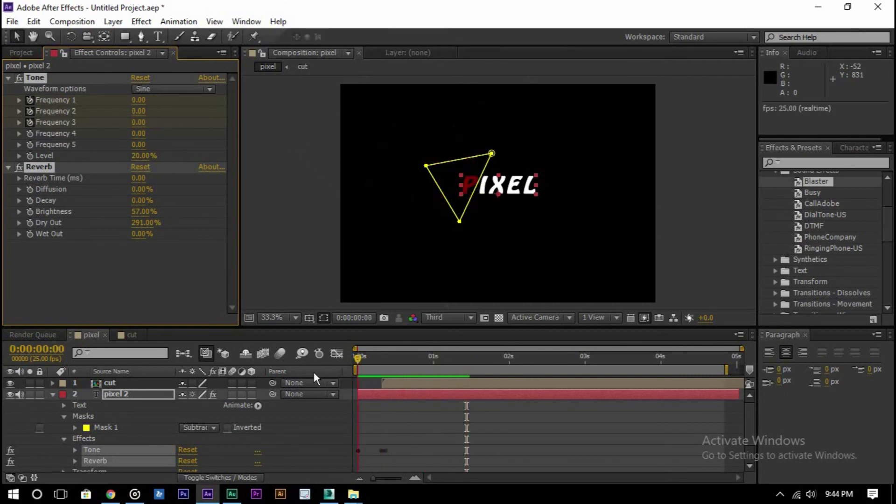
{"action": "key", "text": "KP_Decimal"}
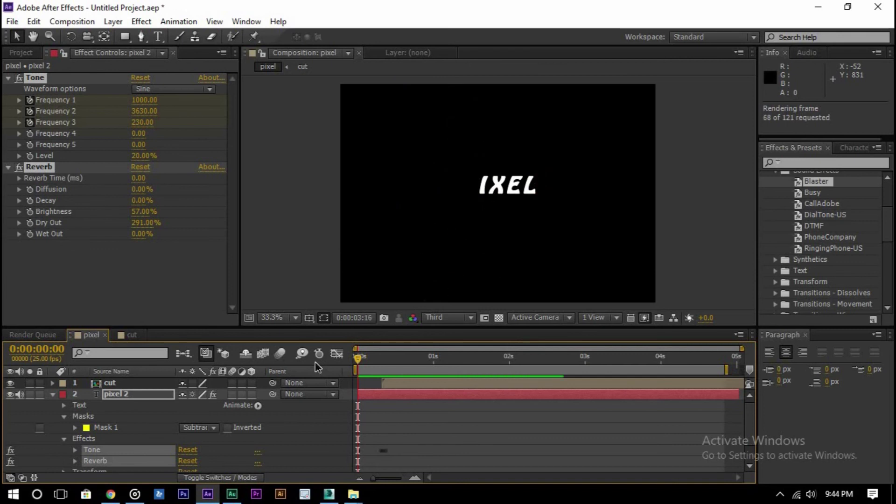
{"action": "key", "text": "space"}
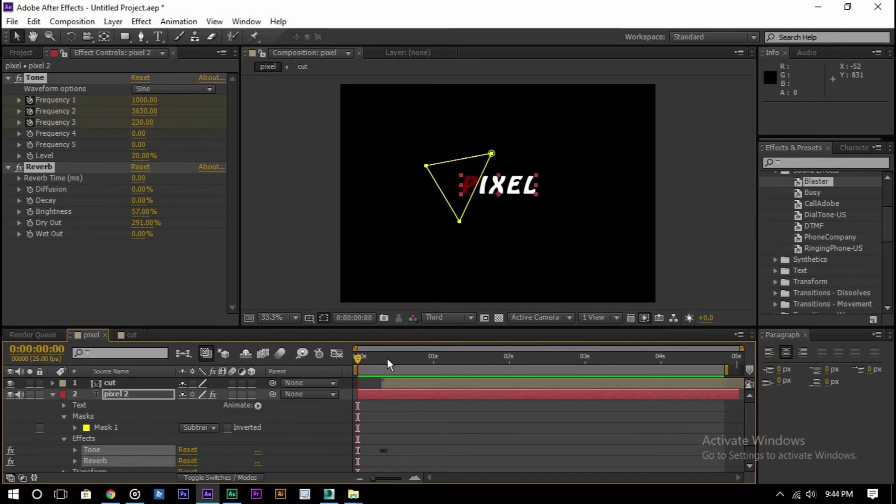
{"action": "key", "text": "space"}
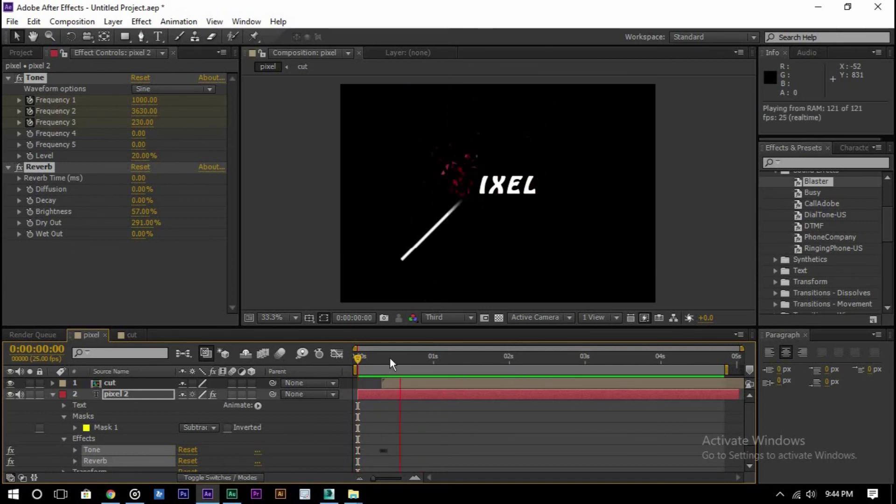
{"action": "key", "text": "space"}
Replay the composition from the start to check the Blaster sound against the cut, and return to 0:00:00:00
{"action": "left_click_drag", "start_coordinate": [358, 359], "coordinate": [340, 368]}
{"action": "key", "text": "space"}
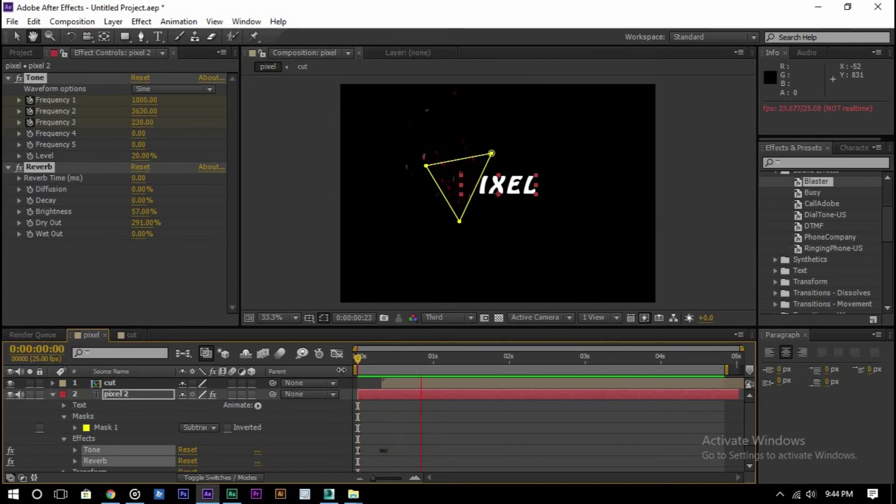
{"action": "key", "text": "space"}
{"action": "key", "text": "space"}
{"action": "key", "text": "space"}
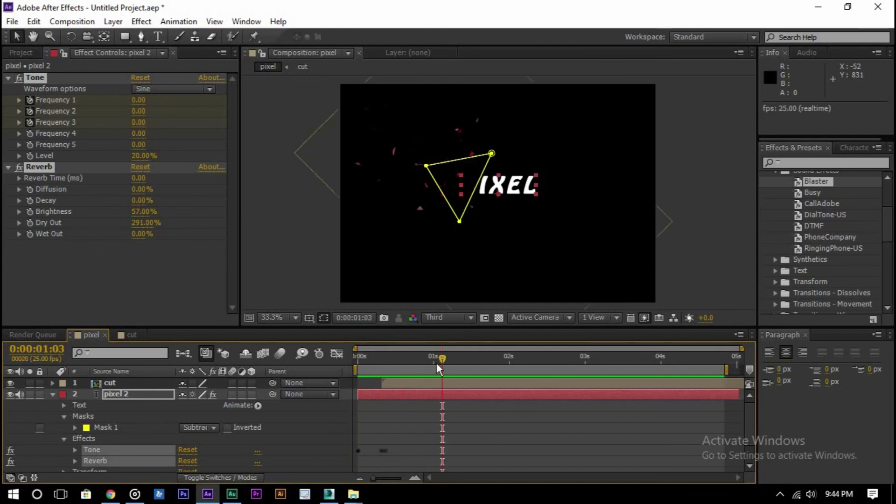
{"action": "left_click_drag", "start_coordinate": [433, 365], "coordinate": [338, 385]}
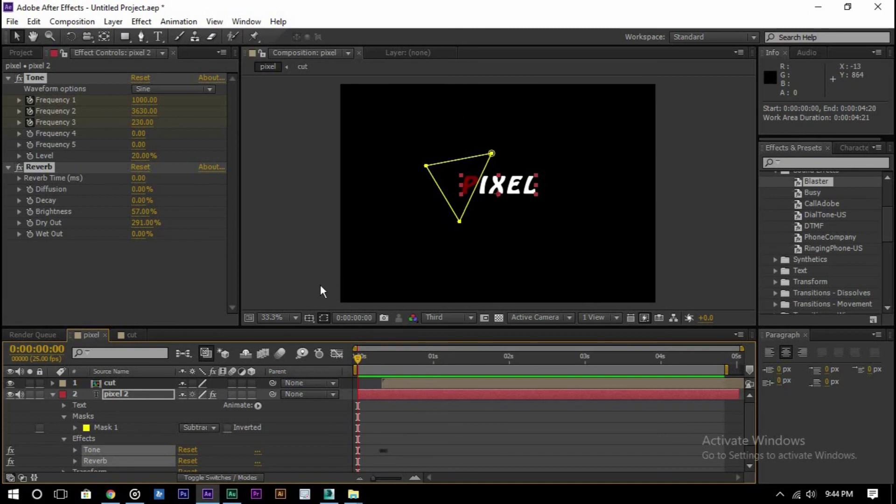
Collapse the pixel 2 layer's properties, deselect it, and replay the animation from the start without the mask outline showing
{"action": "left_click", "coordinate": [53, 394]}
{"action": "left_click", "coordinate": [282, 289]}
{"action": "key", "text": "space"}
{"action": "key", "text": "space"}
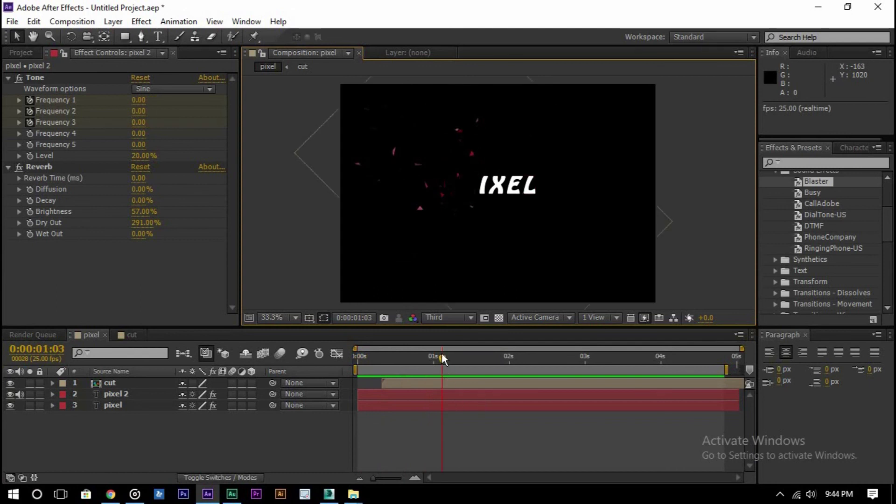
{"action": "key", "text": "Home"}
{"action": "key", "text": "space"}
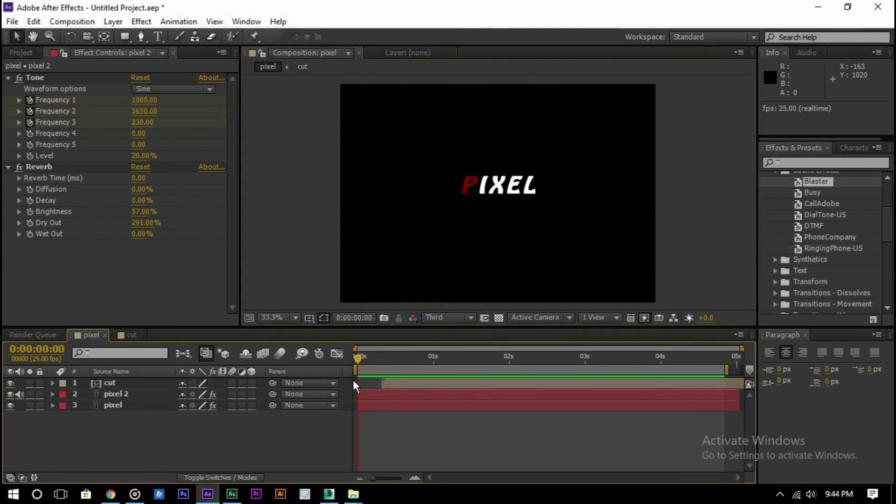
{"action": "left_click_drag", "start_coordinate": [433, 361], "coordinate": [348, 376]}
{"action": "key", "text": "space"}
{"action": "left_click_drag", "start_coordinate": [407, 363], "coordinate": [345, 380]}
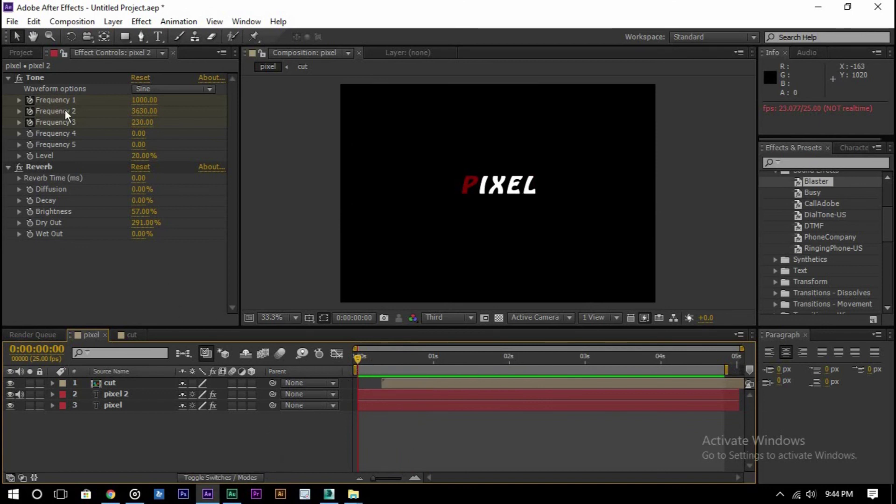
Import the bokeh-cover-bg image from the Downloads folder into the project
{"action": "left_click", "coordinate": [27, 53]}
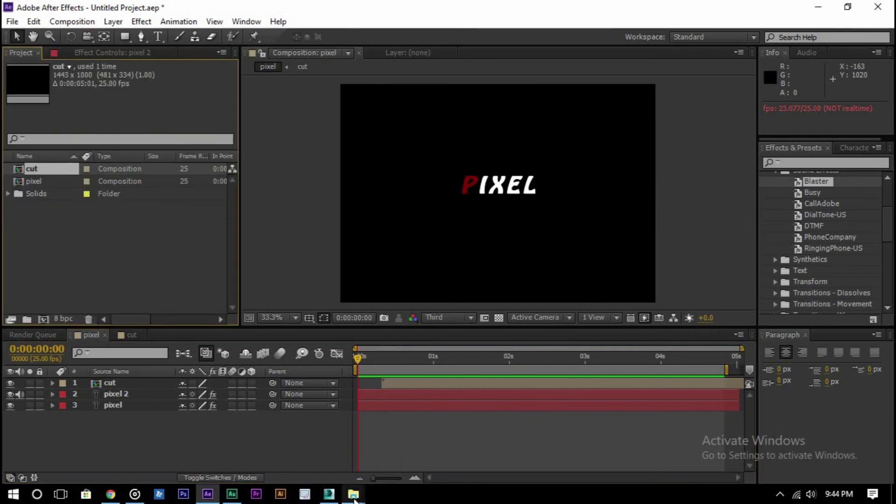
{"action": "mouse_move", "coordinate": [353, 492]}
{"action": "left_click", "coordinate": [332, 459]}
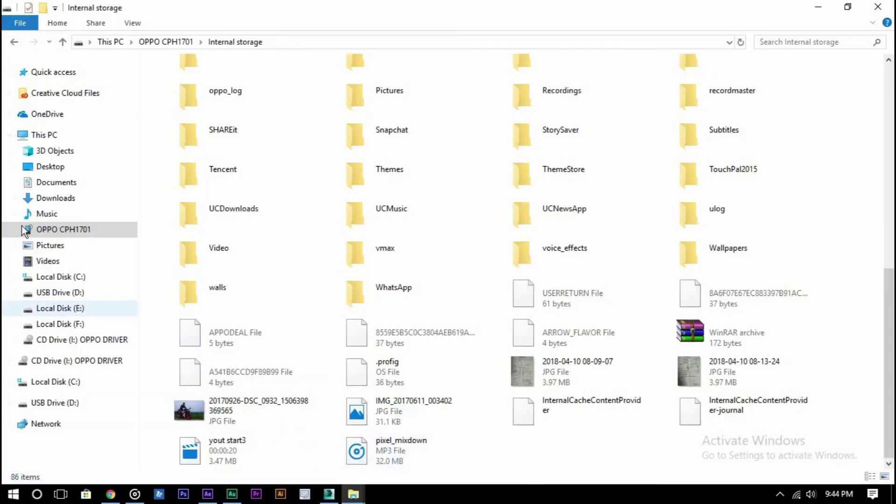
{"action": "left_click", "coordinate": [59, 198]}
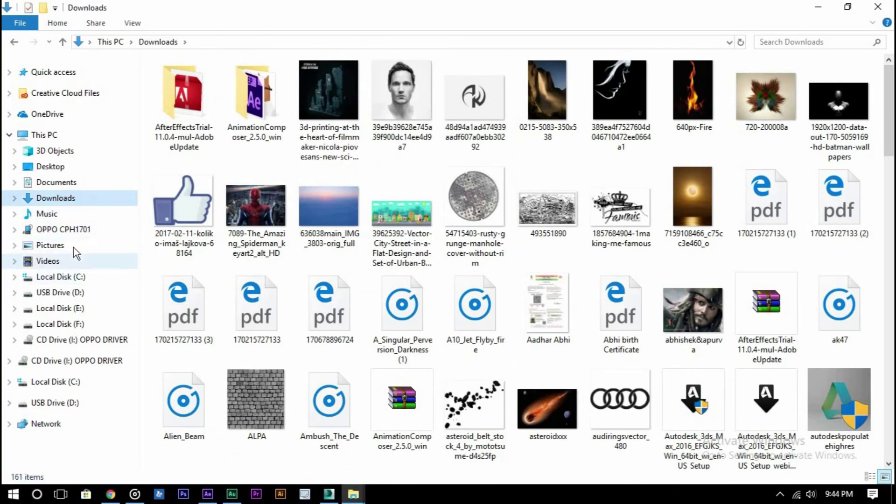
{"action": "scroll", "coordinate": [342, 294], "scroll_direction": "down", "scroll_amount": 5}
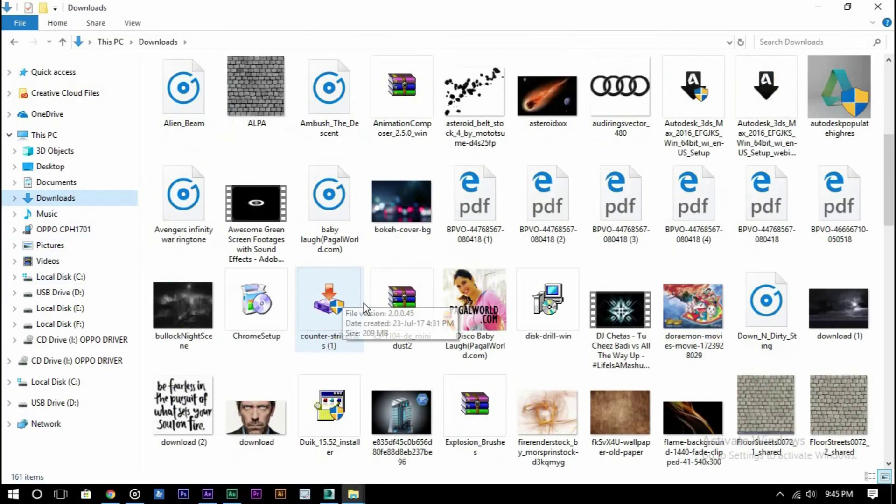
{"action": "left_click", "coordinate": [390, 231]}
{"action": "left_click_drag", "start_coordinate": [402, 209], "coordinate": [49, 244]}
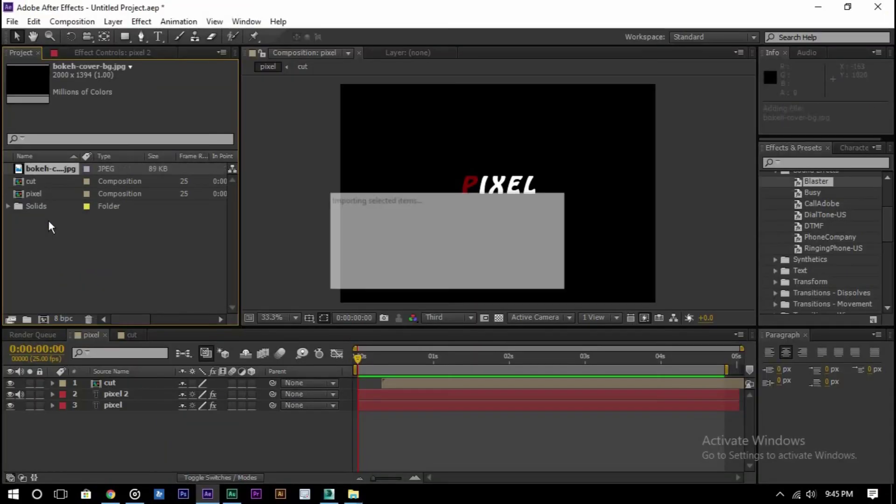
Place bokeh-cover-bg.jpg as the bottom layer of the pixel composition, scale it to 72%, and preview the result
{"action": "left_click_drag", "start_coordinate": [92, 307], "coordinate": [140, 417]}
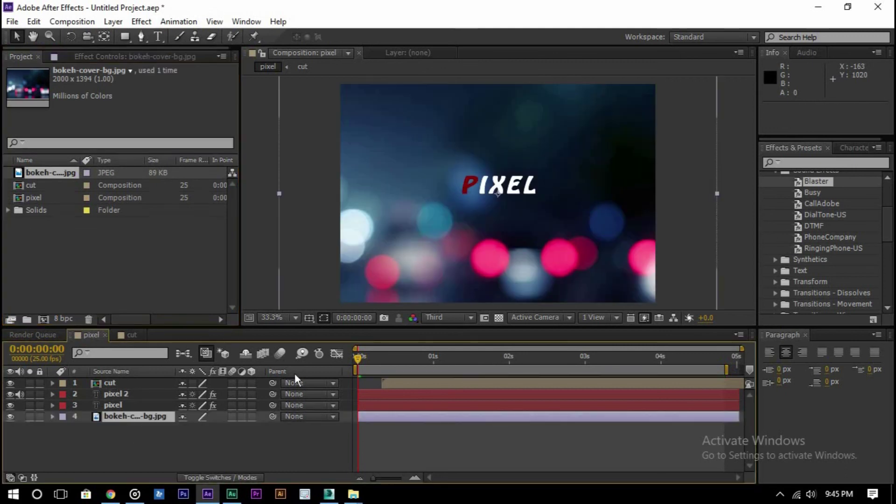
{"action": "key", "text": "comma"}
{"action": "key", "text": "comma"}
{"action": "key", "text": "comma"}
{"action": "key", "text": "comma"}
{"action": "left_click_drag", "start_coordinate": [548, 156], "coordinate": [536, 163]}
{"action": "key", "text": "period"}
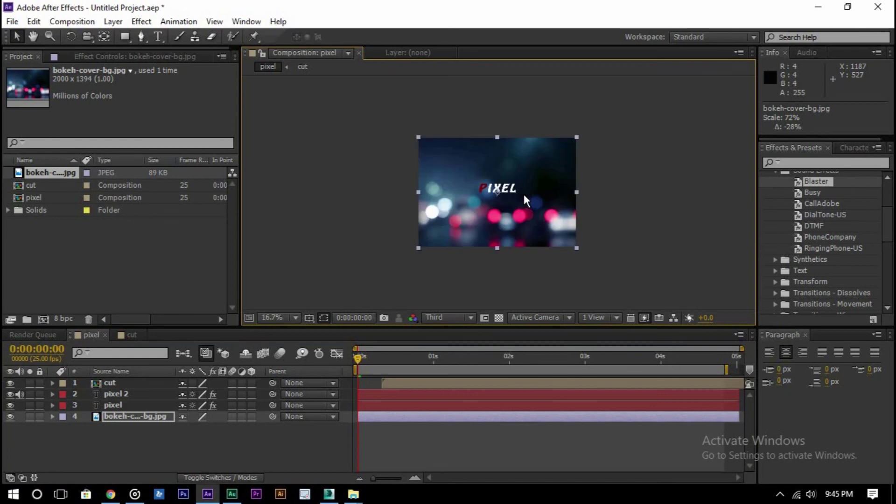
{"action": "key", "text": "KP_0"}
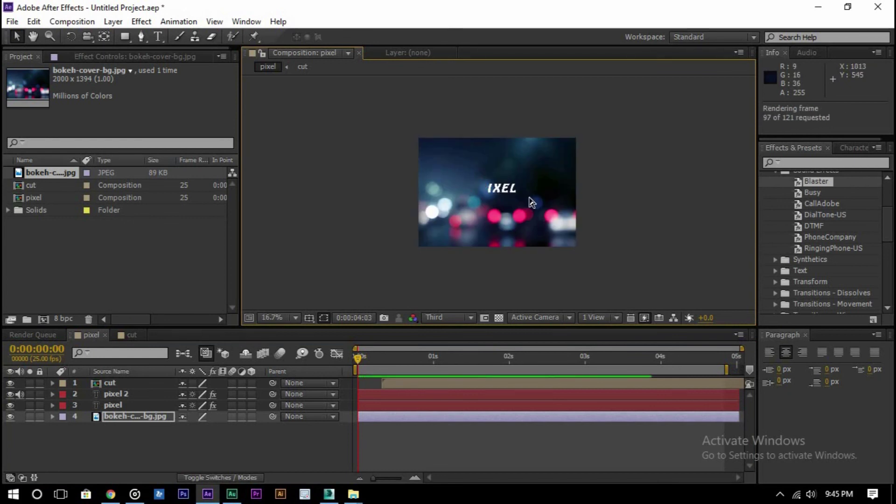
{"action": "key", "text": "space"}
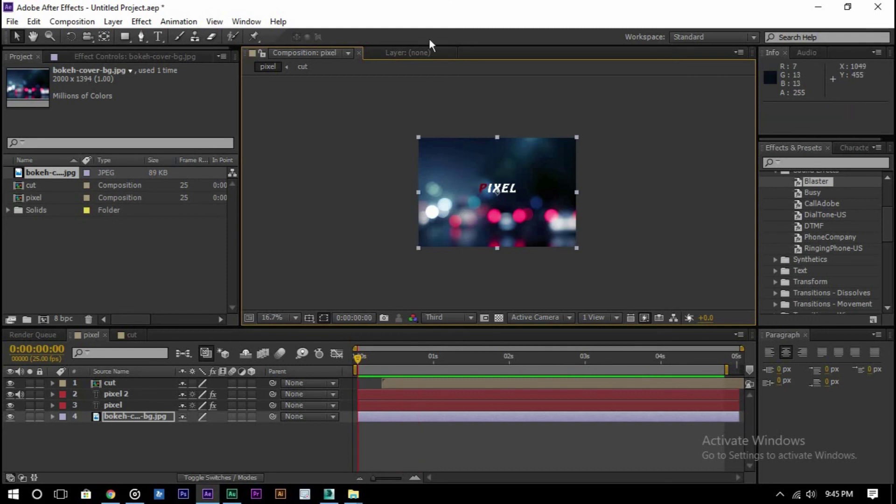
Add the pixel composition to the render queue and set its output module to H.264
{"action": "left_click", "coordinate": [71, 22]}
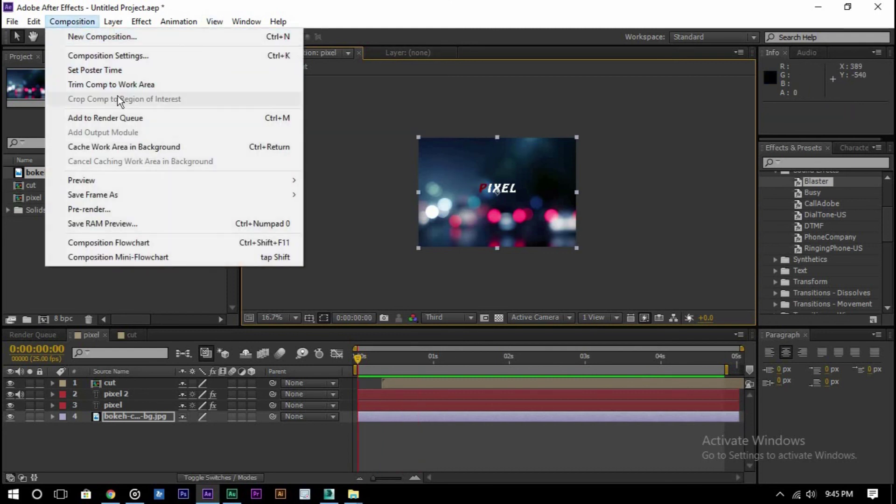
{"action": "left_click", "coordinate": [116, 119]}
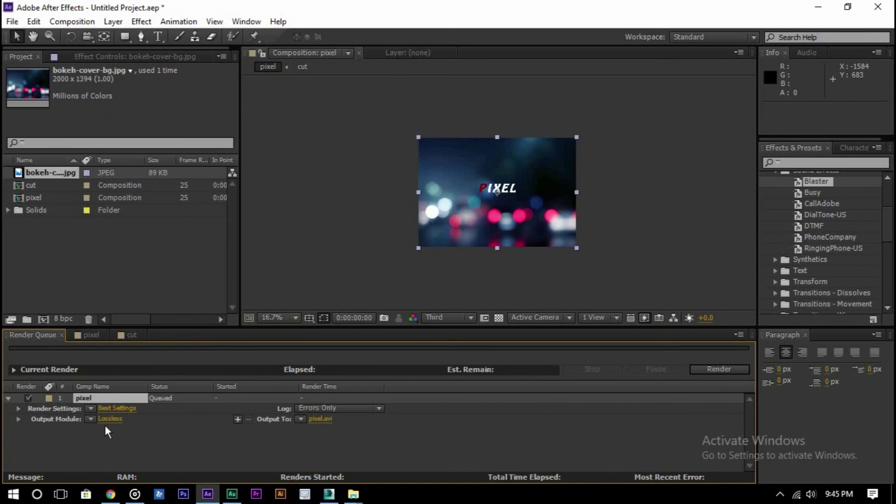
{"action": "left_click", "coordinate": [91, 419]}
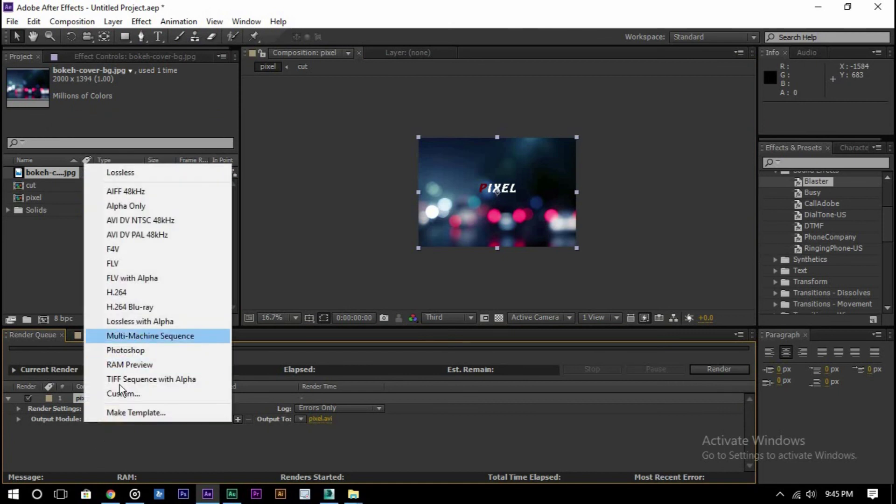
{"action": "left_click", "coordinate": [109, 445]}
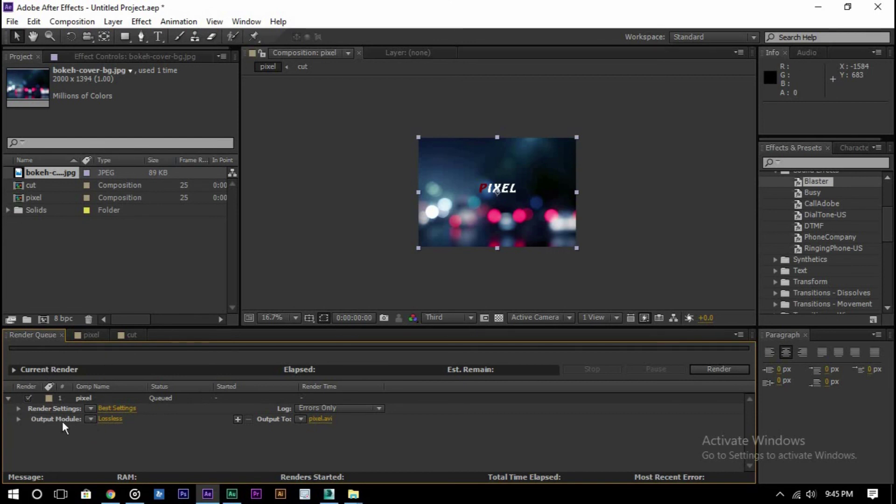
{"action": "left_click", "coordinate": [90, 419]}
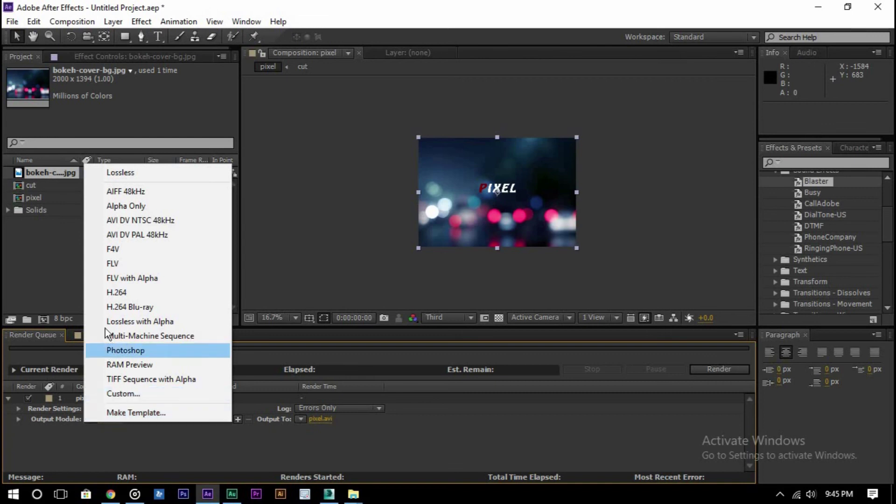
{"action": "left_click", "coordinate": [138, 291]}
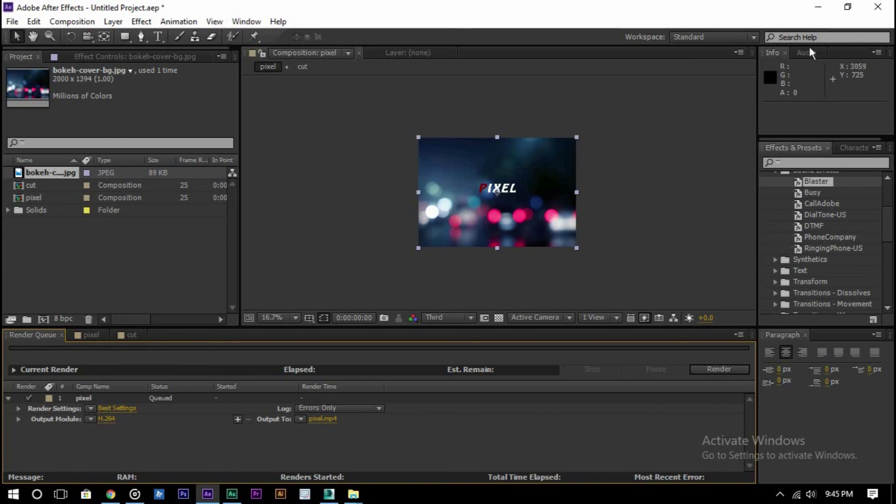
Minimize the After Effects and Downloads windows to show the desktop
{"action": "left_click", "coordinate": [817, 7]}
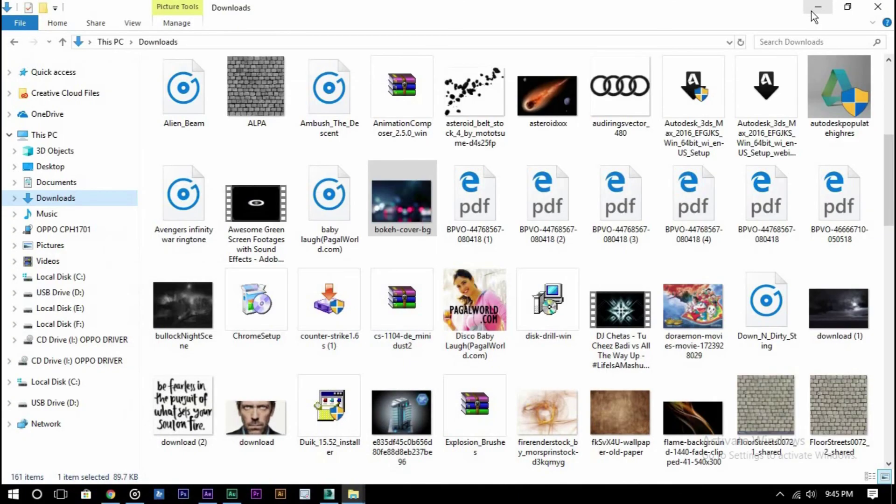
{"action": "left_click", "coordinate": [811, 11]}
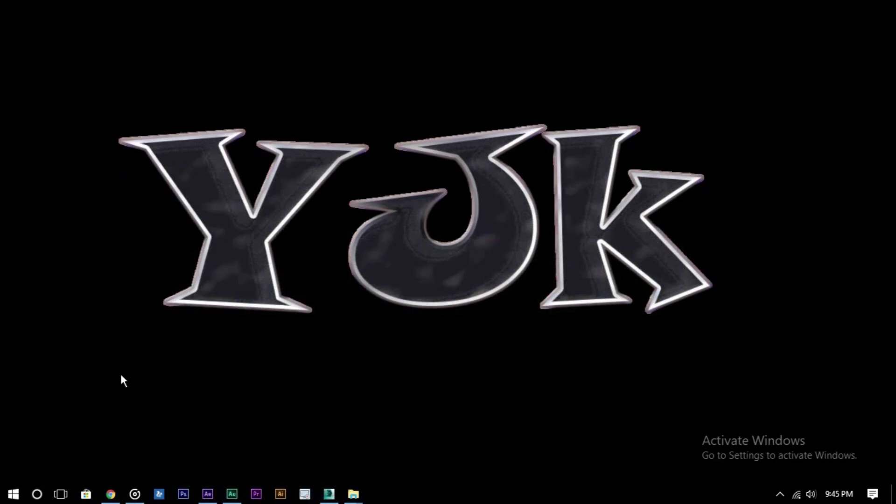